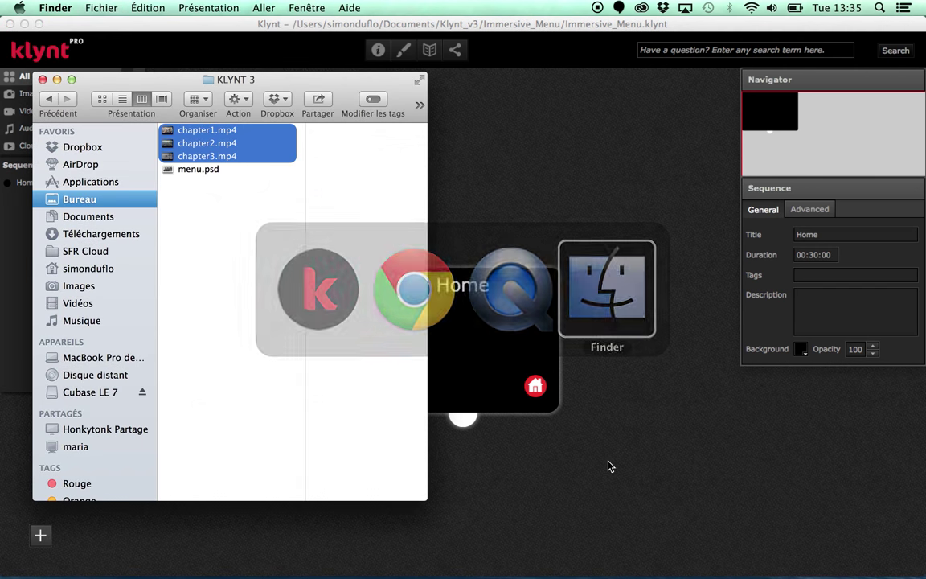
Import menu.psd from the KLYNT 3 folder in Finder into the storyboard as a new sequence
{"action": "left_click", "coordinate": [177, 170]}
{"action": "left_click_drag", "start_coordinate": [176, 172], "coordinate": [567, 161]}
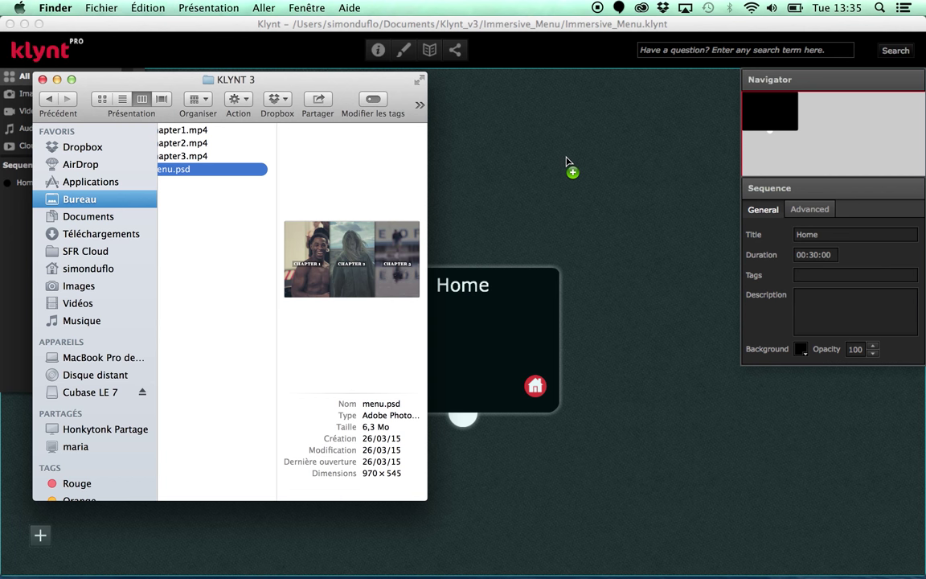
{"action": "left_click", "coordinate": [567, 161]}
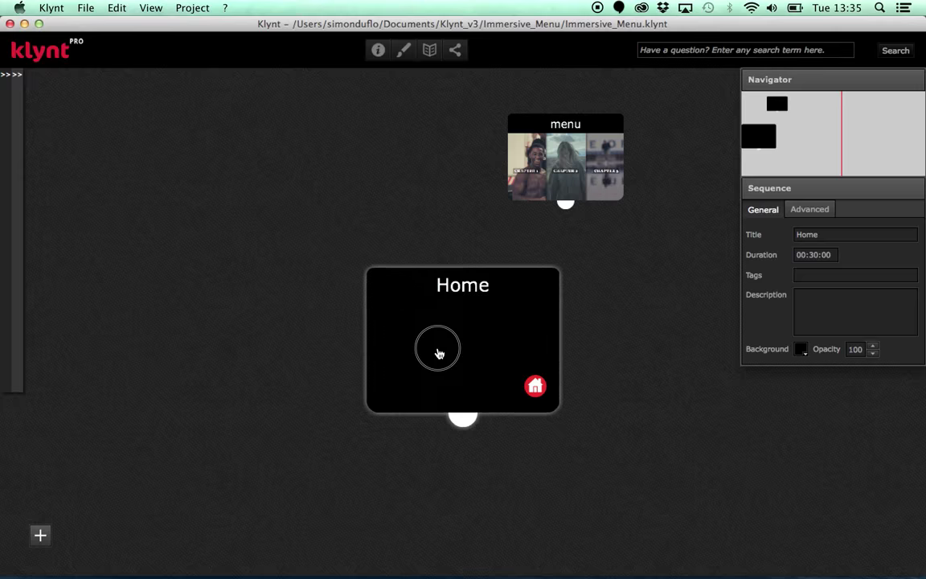
Move the Home sequence aside and set the menu sequence as the start up sequence
{"action": "left_click_drag", "start_coordinate": [436, 350], "coordinate": [362, 323]}
{"action": "left_click", "coordinate": [567, 155]}
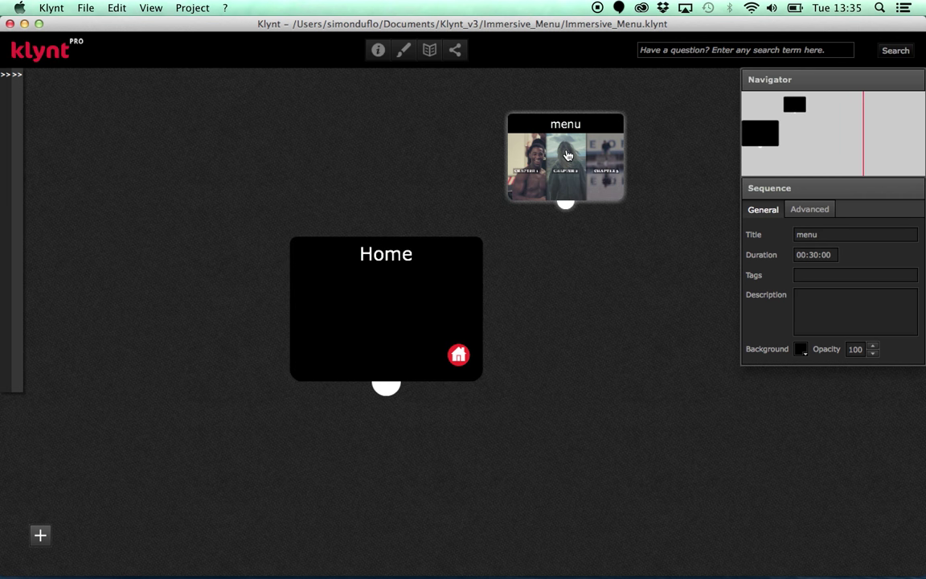
{"action": "right_click", "coordinate": [568, 155]}
{"action": "left_click", "coordinate": [587, 186]}
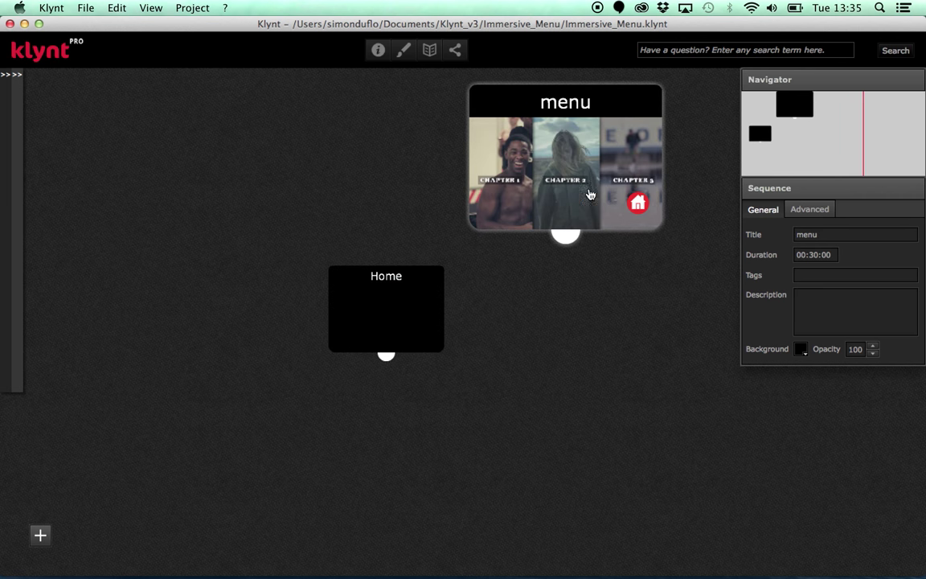
Delete the Home sequence from the storyboard and move the menu sequence to the centre
{"action": "right_click", "coordinate": [372, 319]}
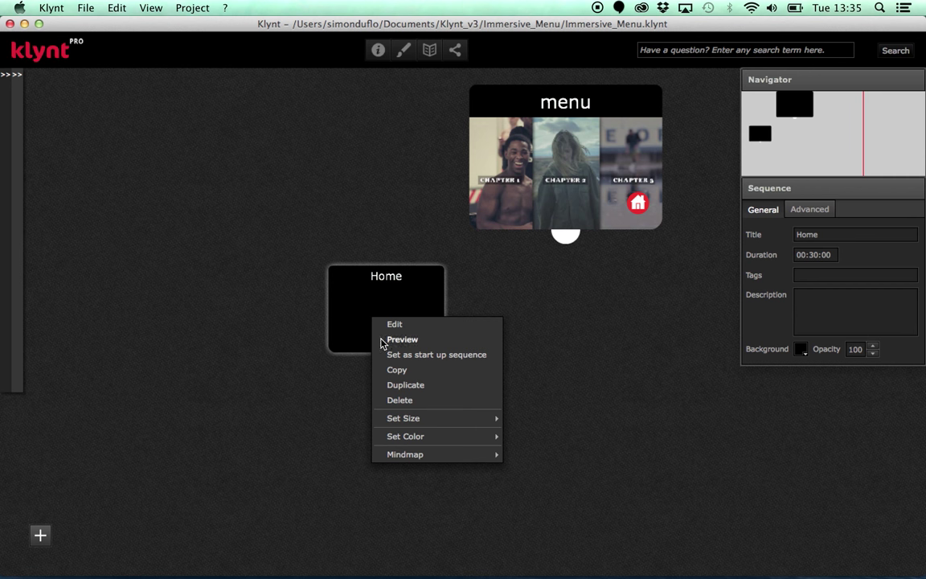
{"action": "left_click", "coordinate": [400, 400]}
{"action": "left_click", "coordinate": [488, 156]}
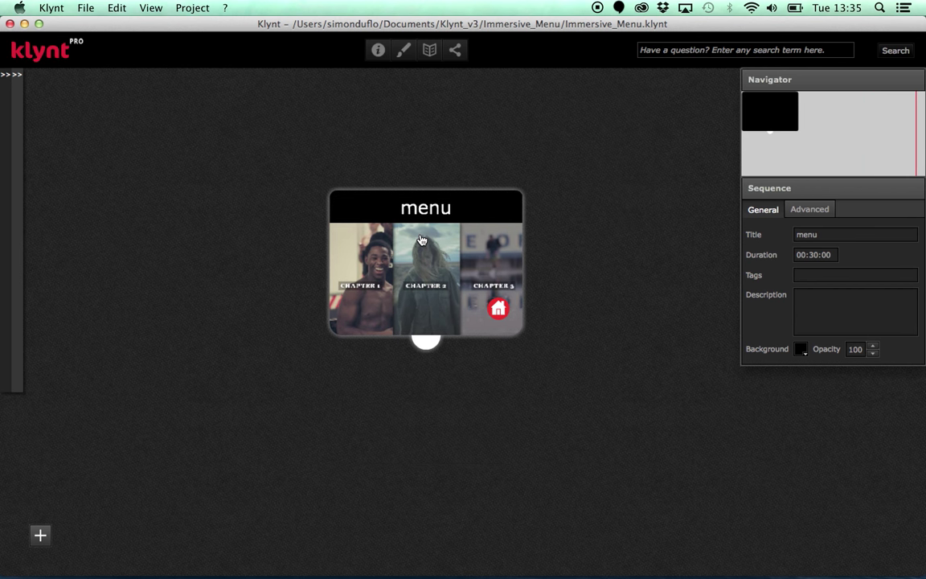
Open the menu sequence for editing and enlarge the timeline so all its image layers fit
{"action": "double_click", "coordinate": [421, 239]}
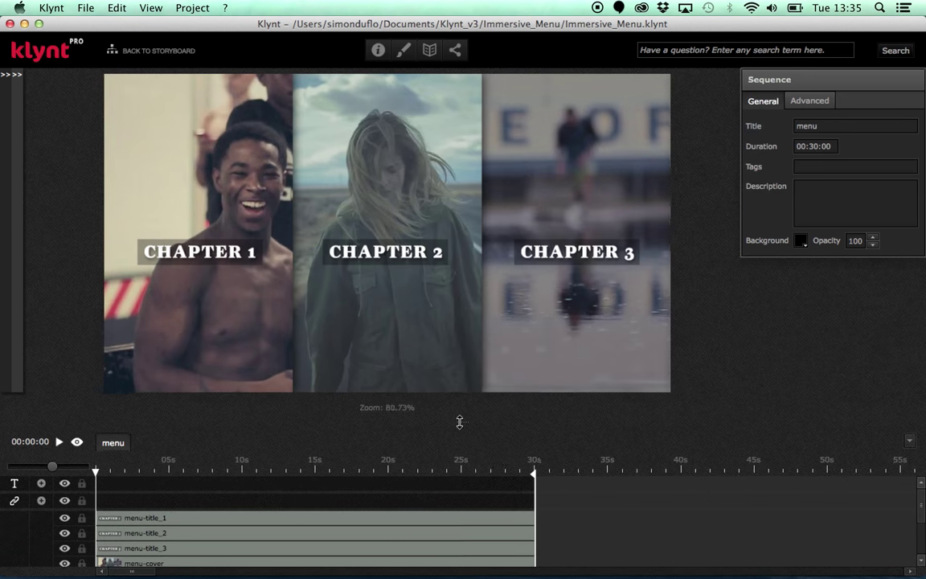
{"action": "left_click_drag", "start_coordinate": [459, 424], "coordinate": [446, 338]}
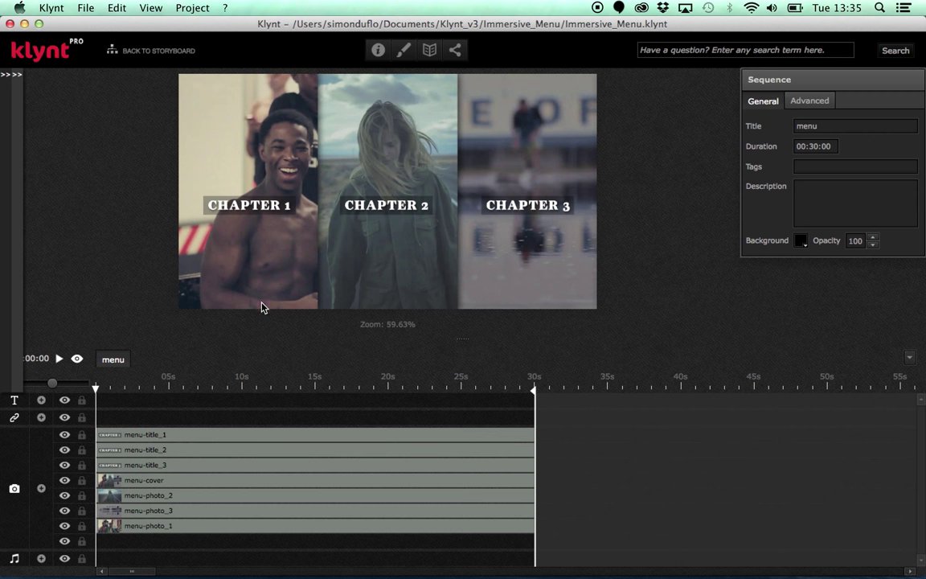
Run the menu sequence in the browser to check its layout, and return to Klynt
{"action": "left_click", "coordinate": [85, 8]}
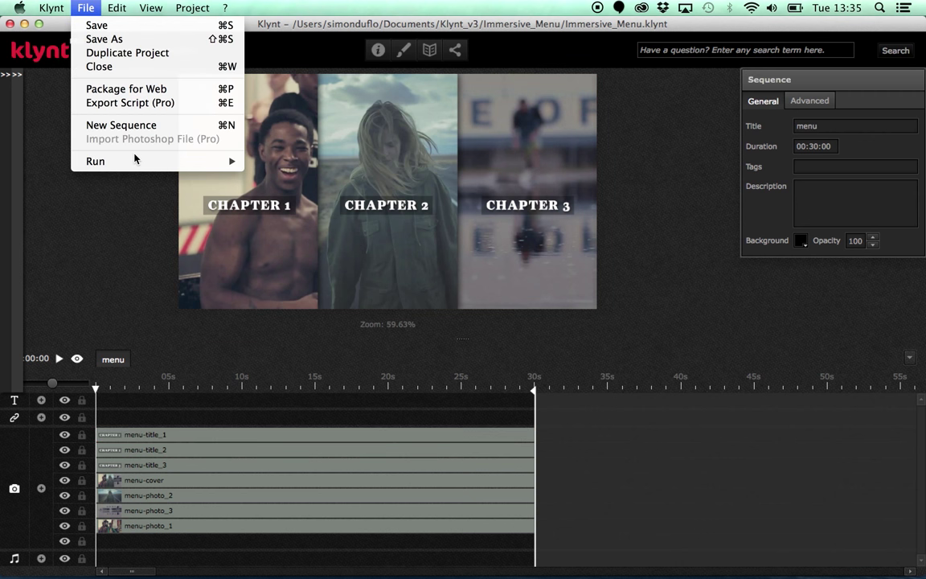
{"action": "mouse_move", "coordinate": [135, 160]}
{"action": "left_click", "coordinate": [270, 172]}
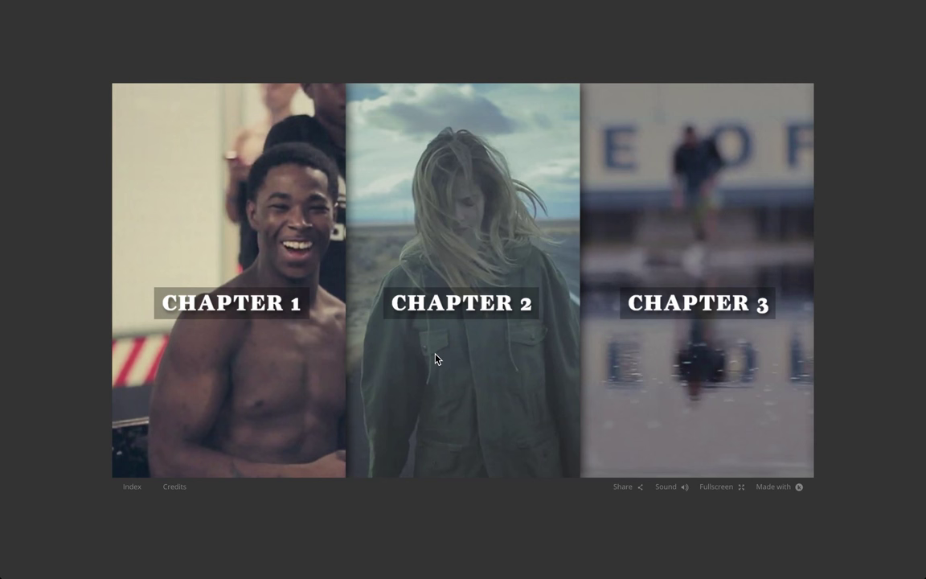
{"action": "key", "text": "super+Tab"}
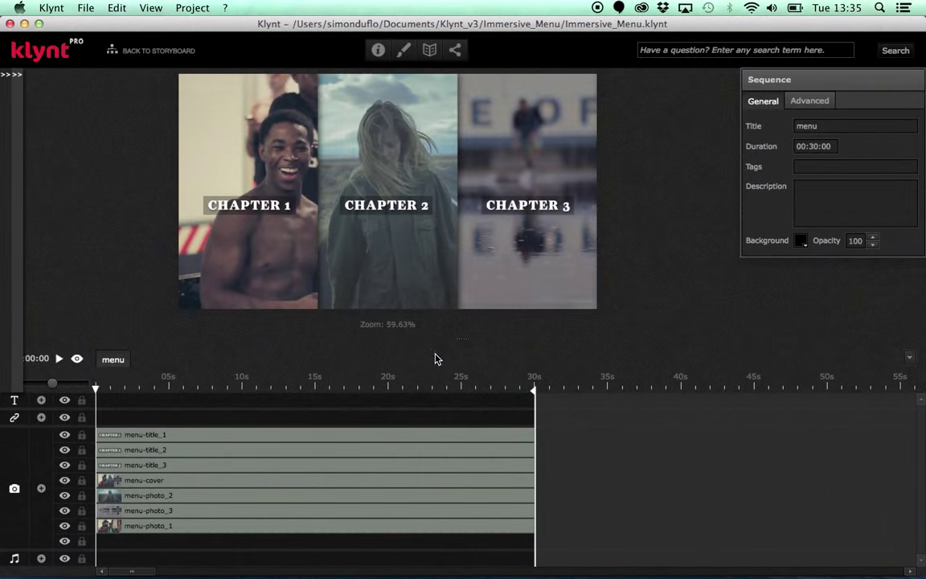
Give menu-title_1 a Rollover interaction that sets the Opacity of menu-cover to 0
{"action": "left_click", "coordinate": [268, 211]}
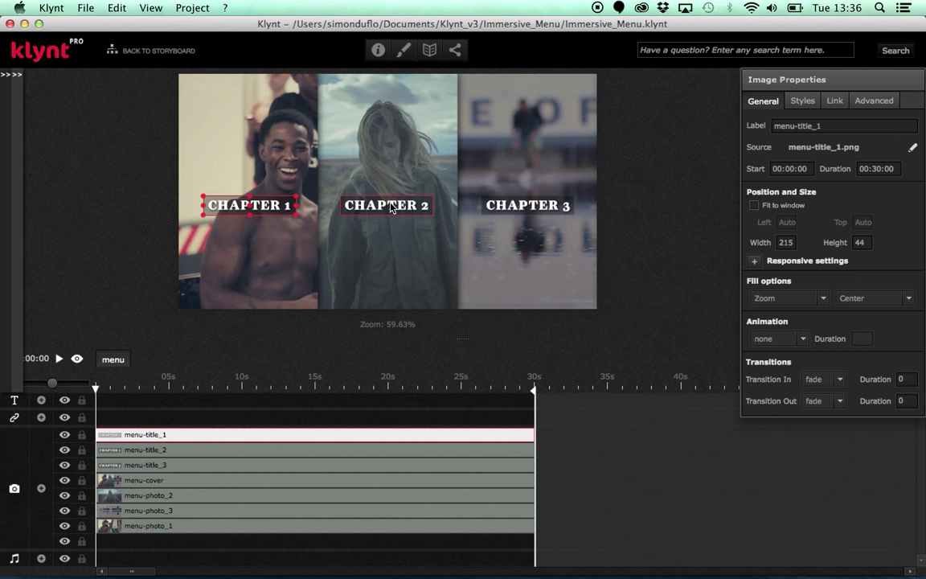
{"action": "right_click", "coordinate": [274, 209]}
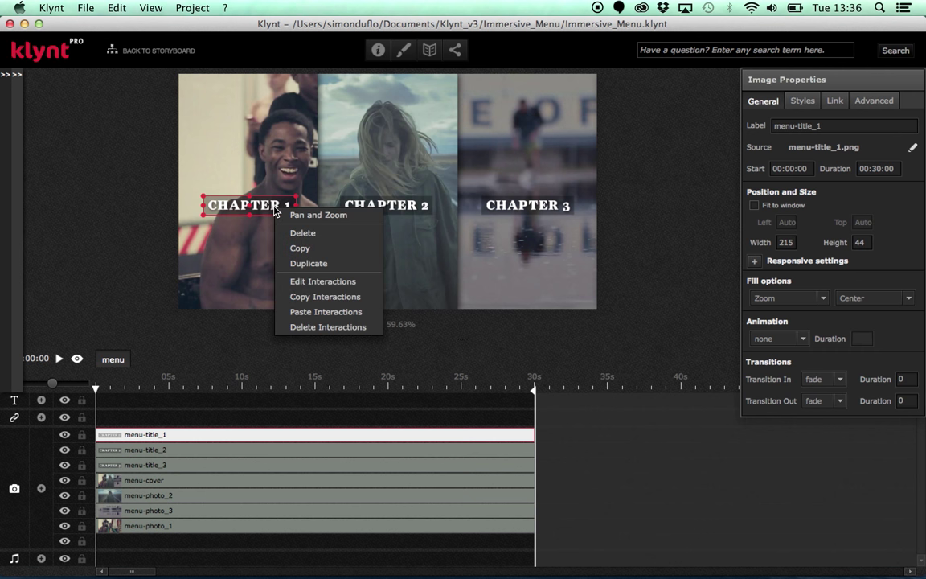
{"action": "left_click", "coordinate": [314, 286]}
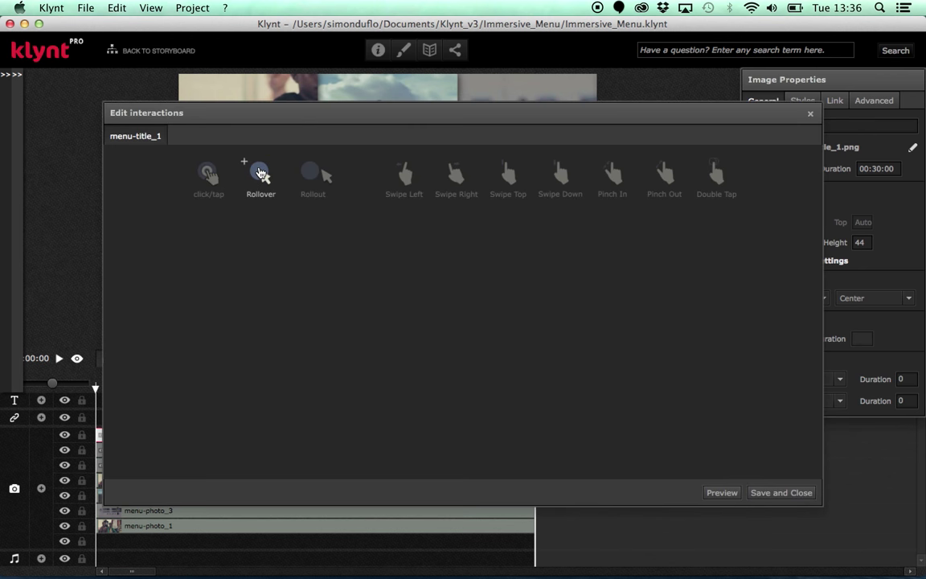
{"action": "left_click", "coordinate": [260, 172]}
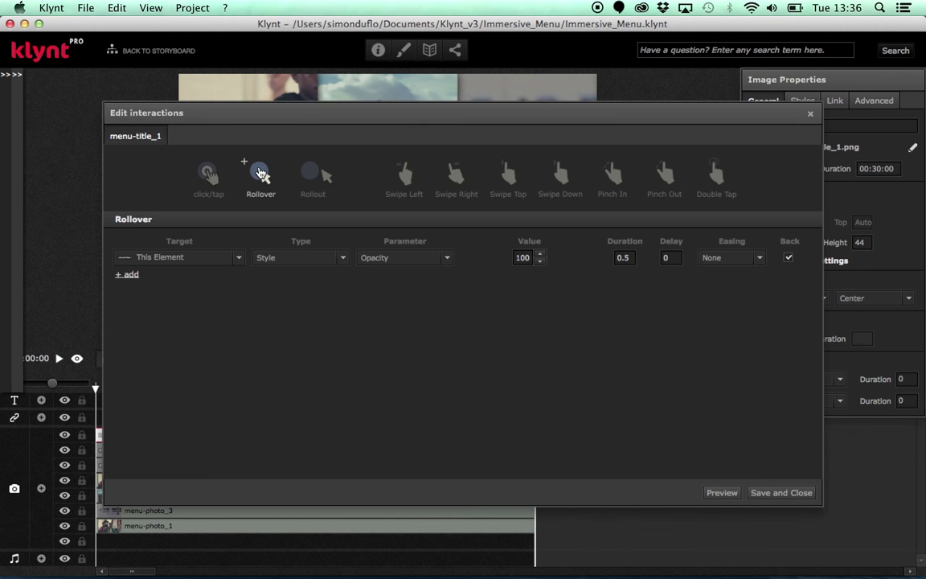
{"action": "left_click", "coordinate": [239, 258]}
{"action": "left_click", "coordinate": [193, 327]}
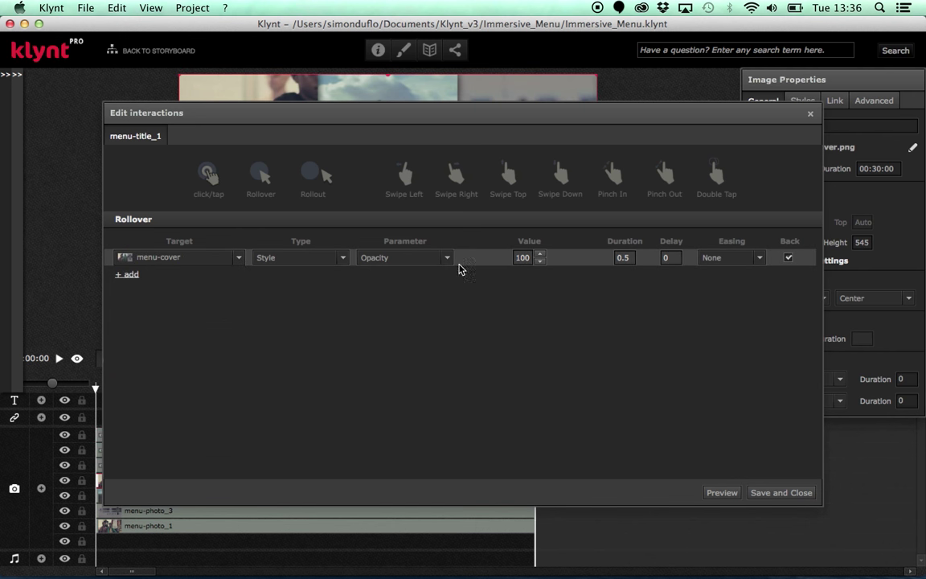
{"action": "left_click", "coordinate": [541, 262]}
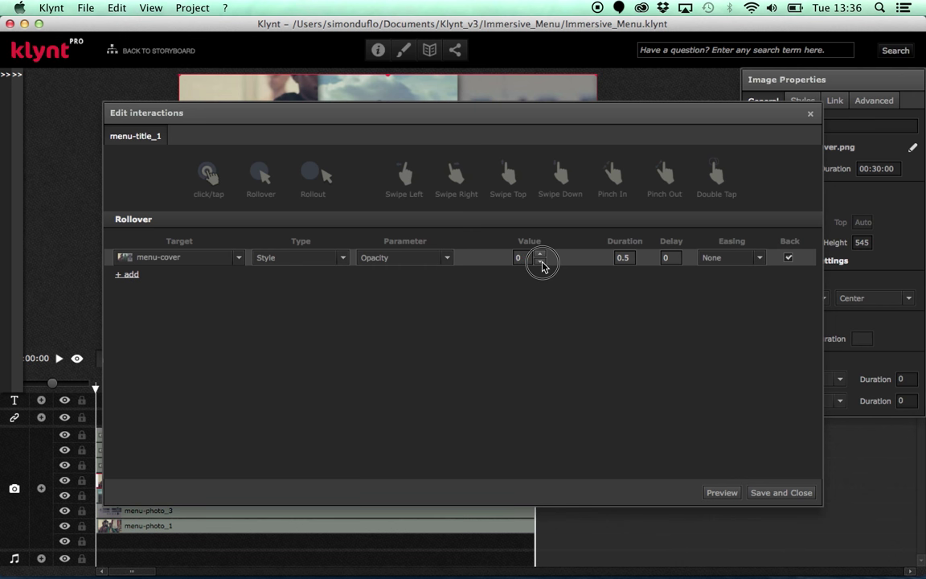
Add a second rollover action that sets the Opacity of menu-photo_1 to 100
{"action": "left_click", "coordinate": [129, 274]}
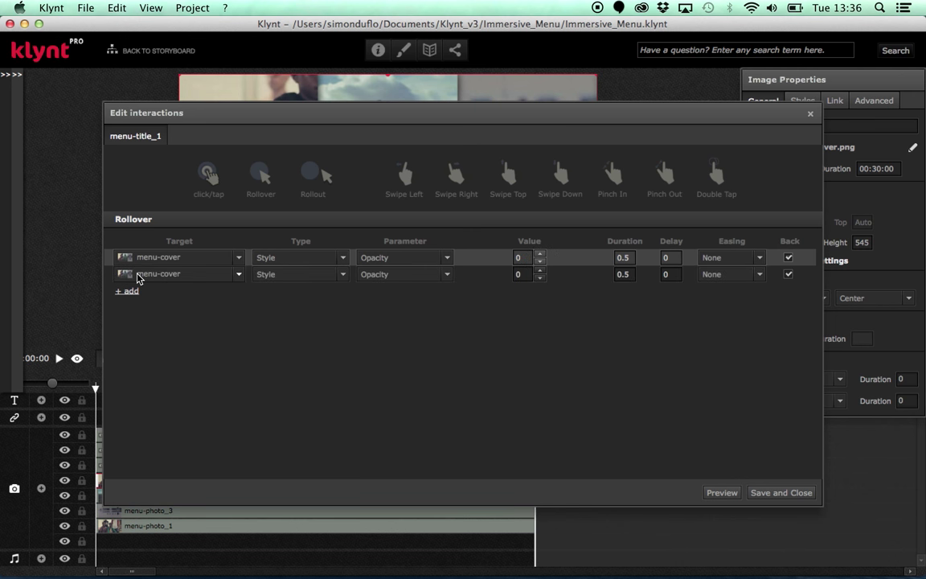
{"action": "left_click", "coordinate": [240, 274]}
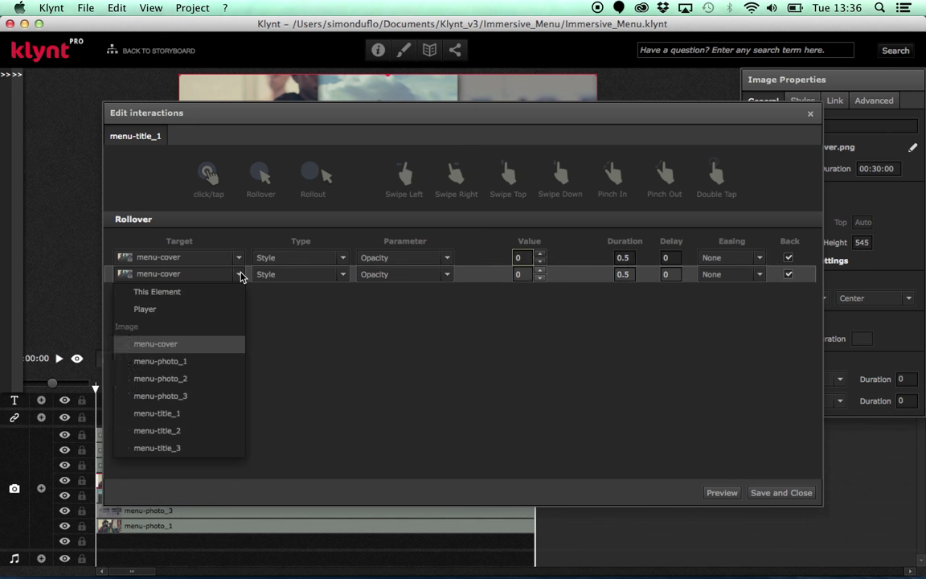
{"action": "left_click", "coordinate": [202, 363]}
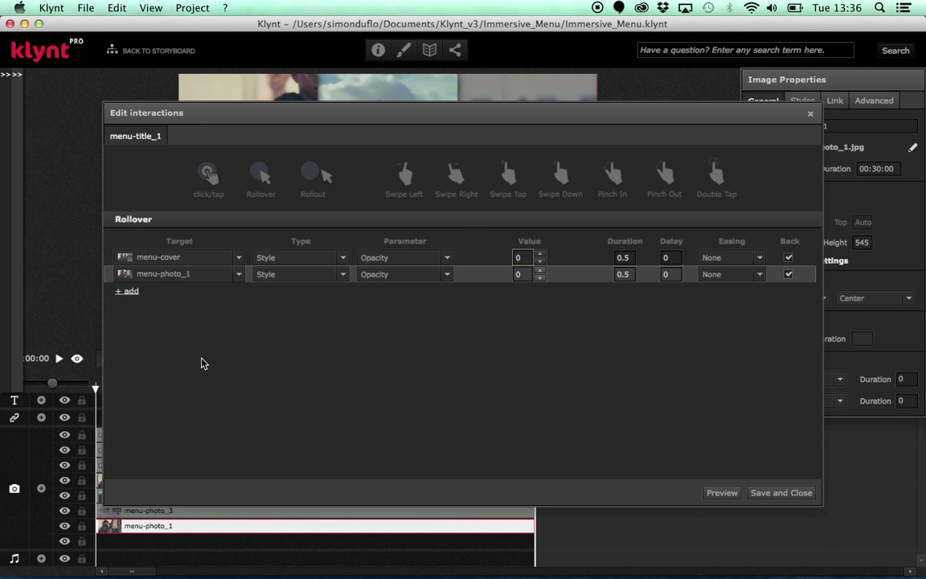
{"action": "left_click", "coordinate": [541, 272]}
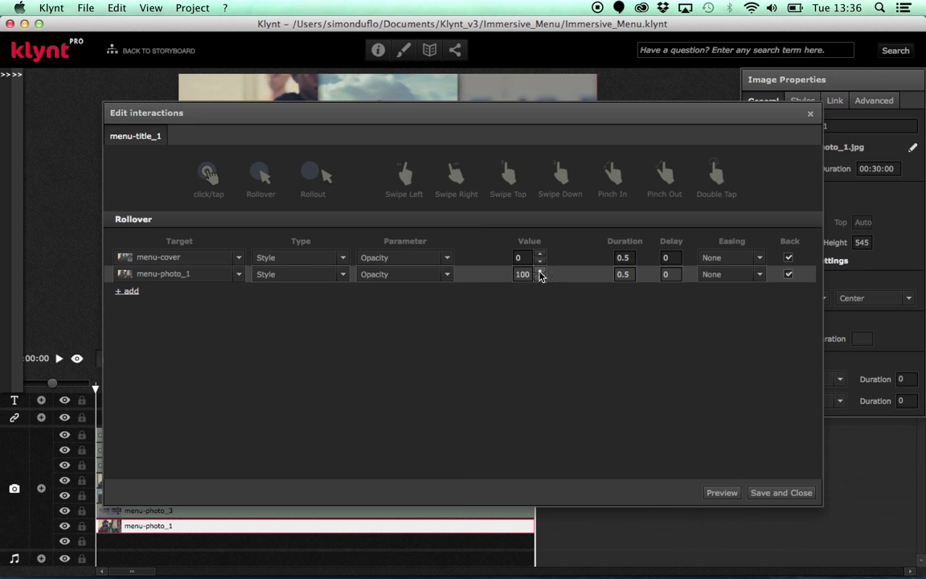
Add a third rollover action that sets the Opacity of menu-title_2 to 0
{"action": "left_click", "coordinate": [129, 292]}
{"action": "left_click", "coordinate": [239, 291]}
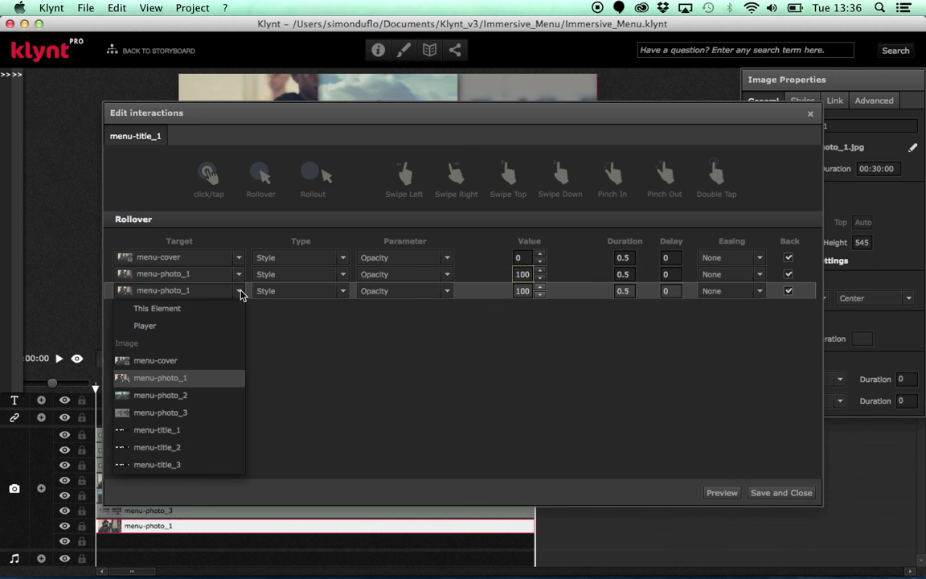
{"action": "left_click", "coordinate": [175, 447]}
{"action": "left_click", "coordinate": [541, 295]}
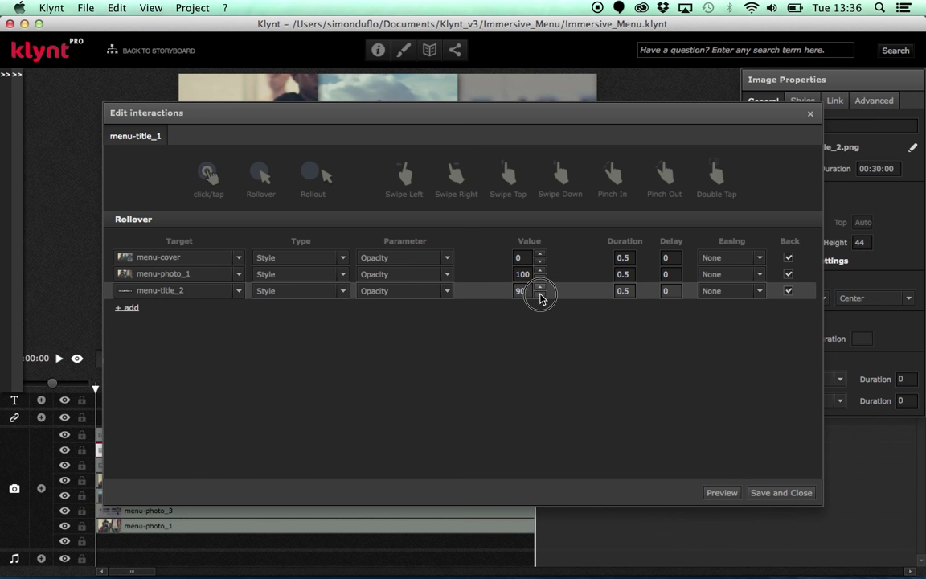
{"action": "left_click", "coordinate": [540, 295]}
Add a fourth rollover action targeting menu-title_3 with Opacity 0
{"action": "left_click", "coordinate": [127, 308]}
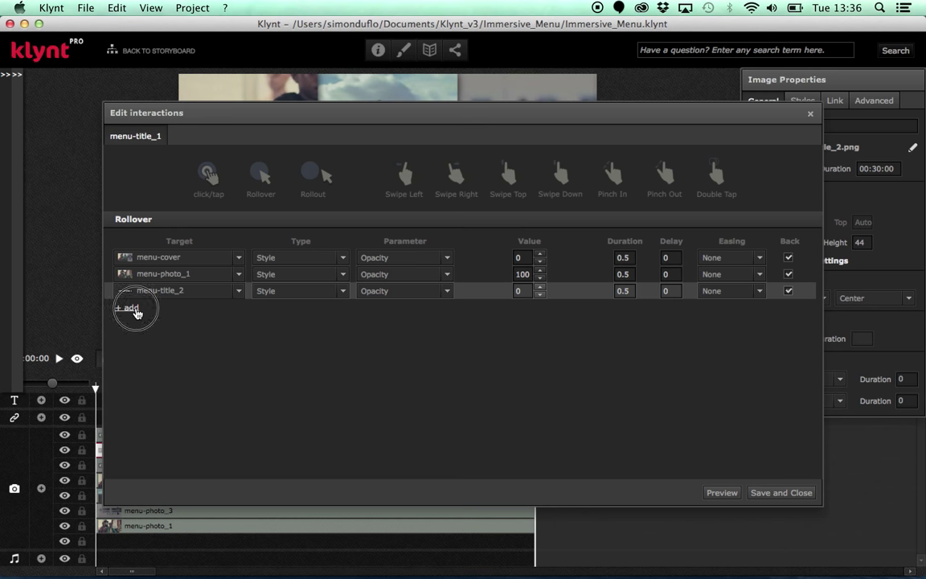
{"action": "left_click", "coordinate": [241, 309]}
{"action": "left_click", "coordinate": [184, 476]}
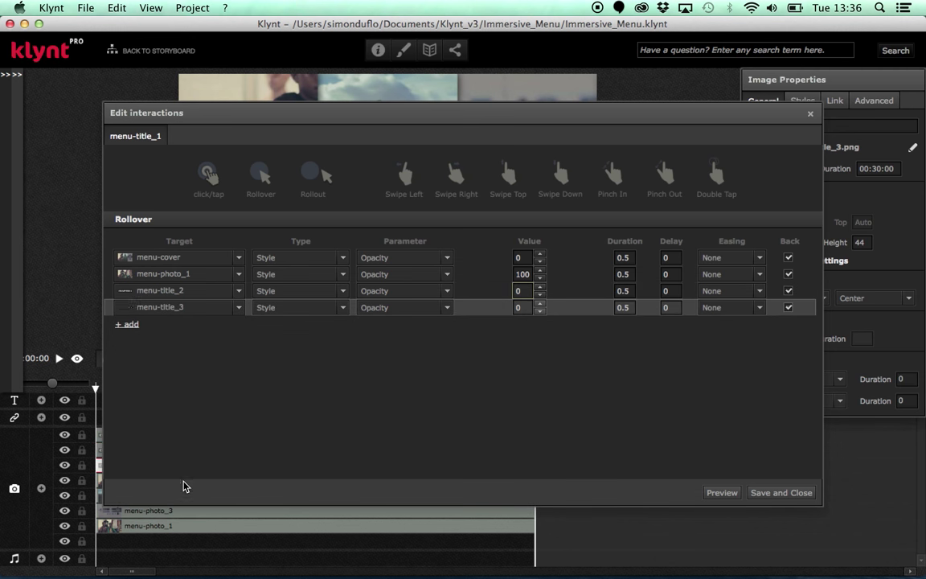
Preview the Chapter 1 rollover effect in the browser, and save the interactions of menu-title_1 in Klynt
{"action": "left_click", "coordinate": [722, 493]}
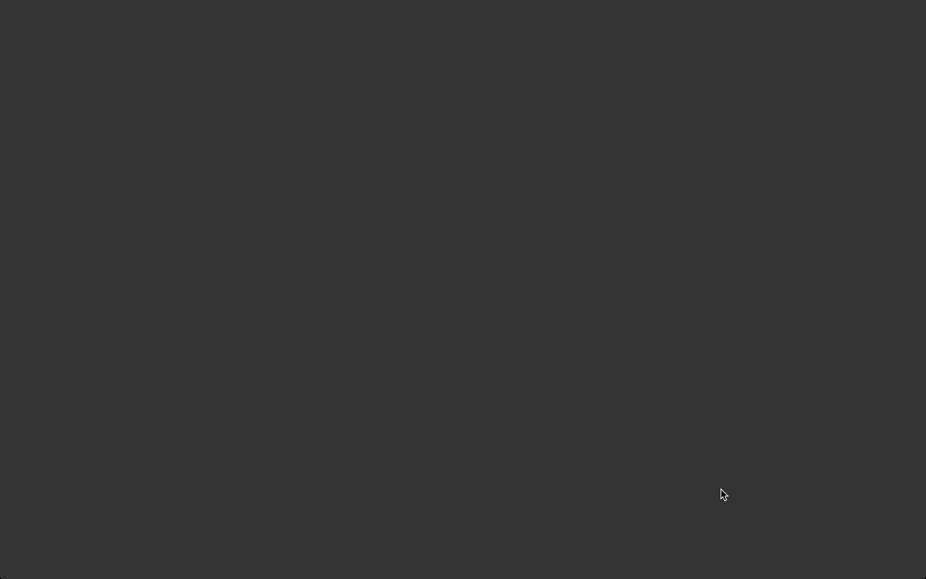
{"action": "left_click", "coordinate": [721, 489]}
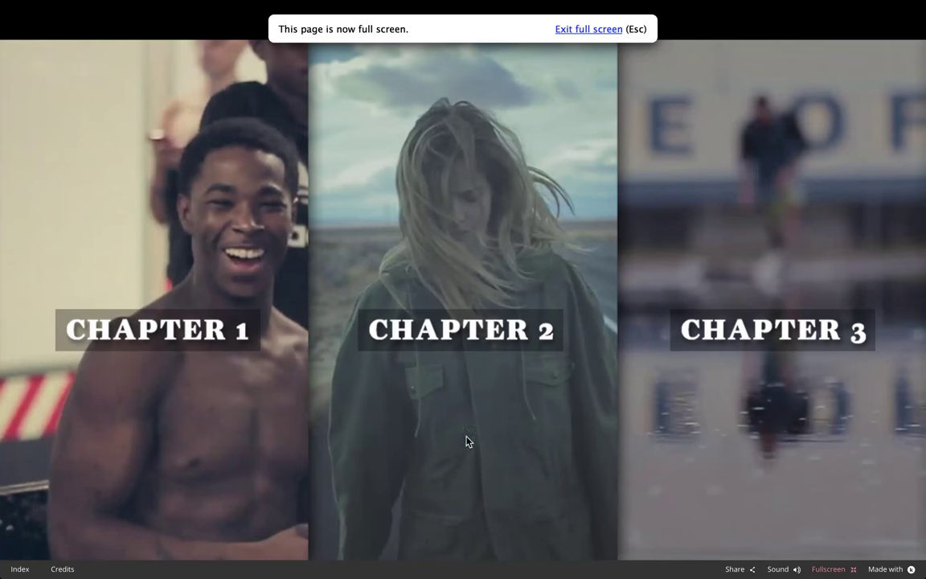
{"action": "mouse_move", "coordinate": [207, 344]}
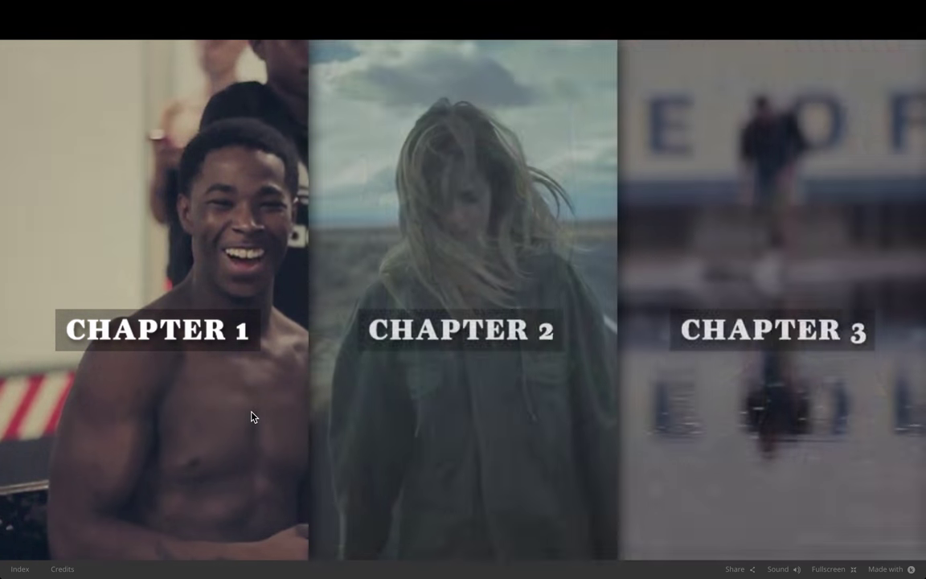
{"action": "key", "text": "super+Tab"}
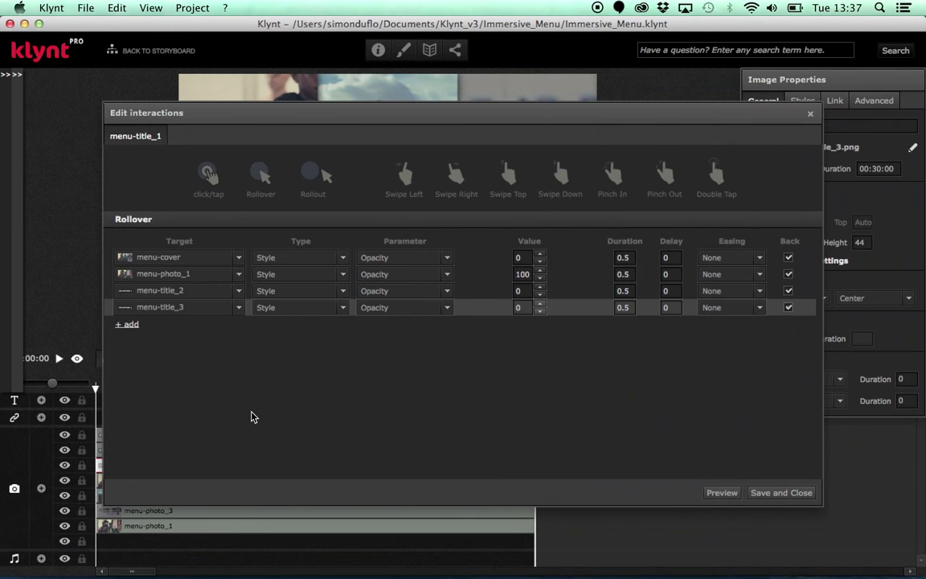
{"action": "left_click", "coordinate": [792, 494]}
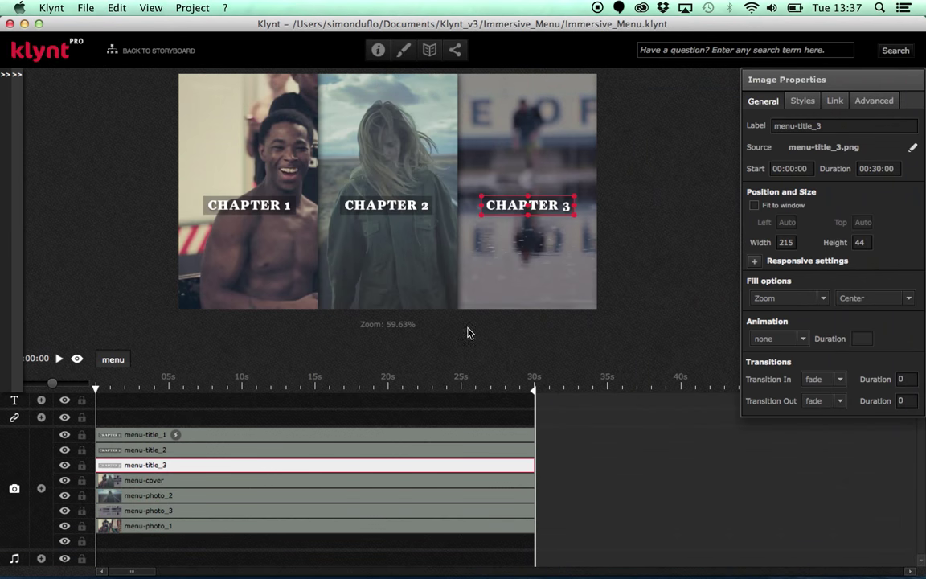
Copy the interactions of menu-title_1 and paste them onto menu-title_2
{"action": "left_click", "coordinate": [252, 211]}
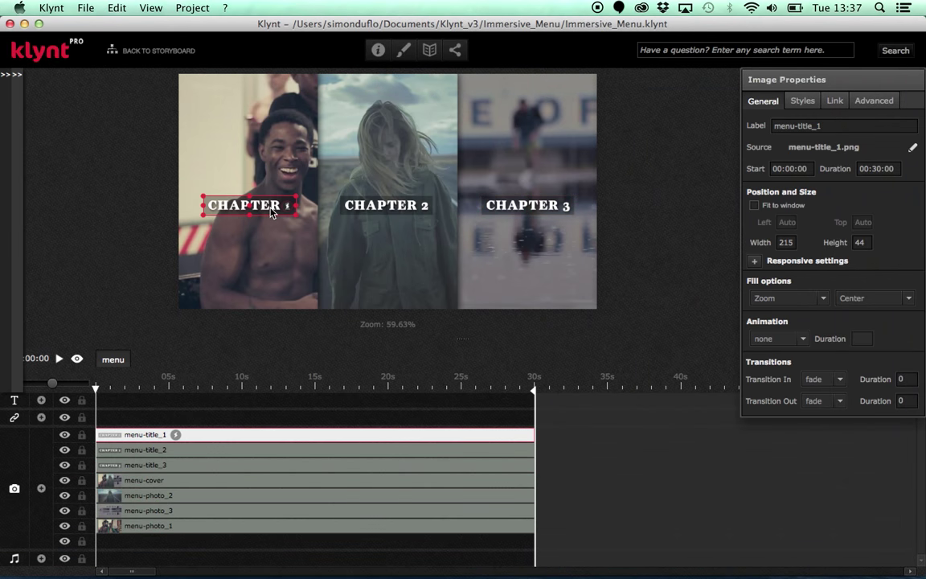
{"action": "right_click", "coordinate": [271, 210]}
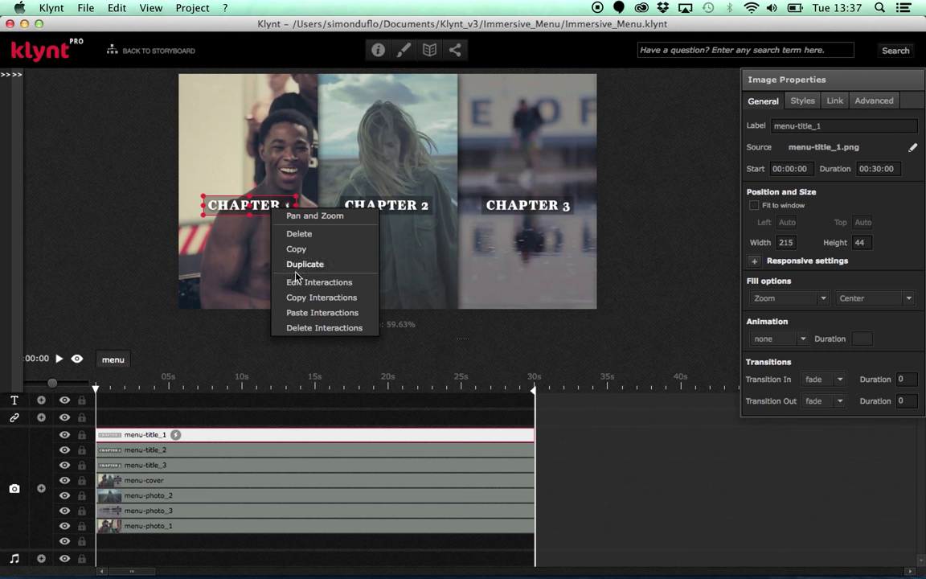
{"action": "left_click", "coordinate": [306, 301]}
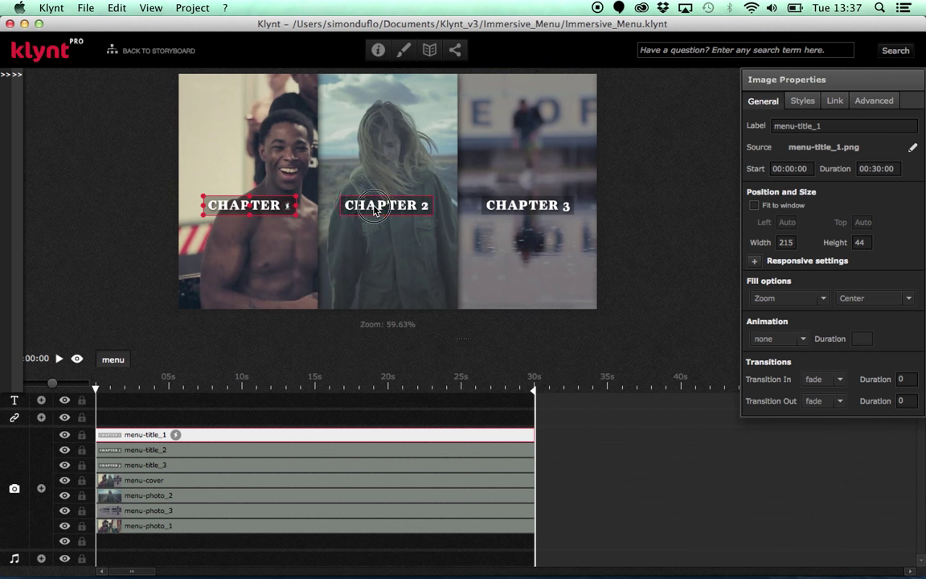
{"action": "left_click", "coordinate": [346, 201]}
{"action": "right_click", "coordinate": [380, 217]}
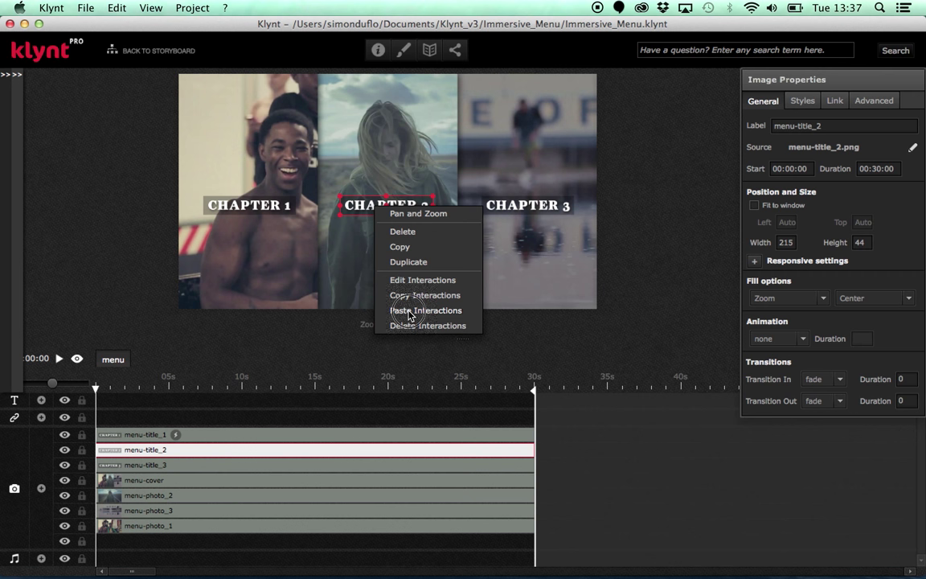
{"action": "left_click", "coordinate": [397, 310]}
Paste the copied interactions onto the Chapter 3 title, menu-title_3
{"action": "left_click", "coordinate": [523, 203]}
{"action": "right_click", "coordinate": [519, 207]}
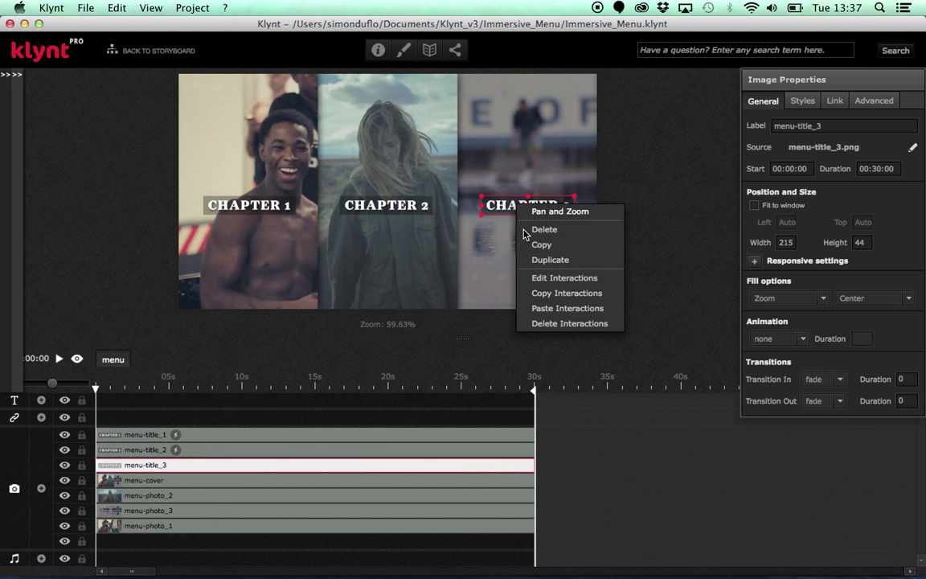
{"action": "left_click", "coordinate": [547, 309]}
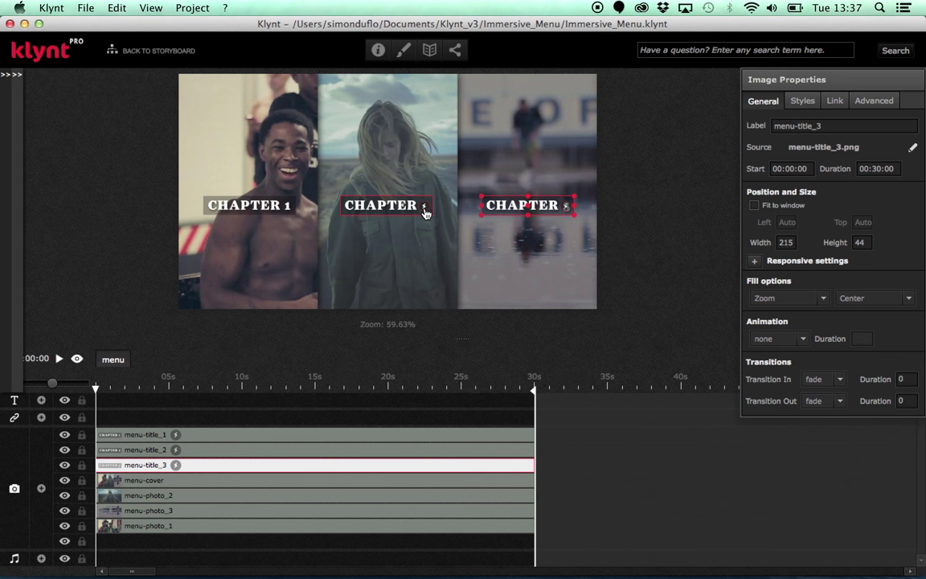
In the rollover interactions of menu-title_2, retarget the second action to menu-photo_2 and the third to menu-title_1
{"action": "left_click", "coordinate": [424, 211]}
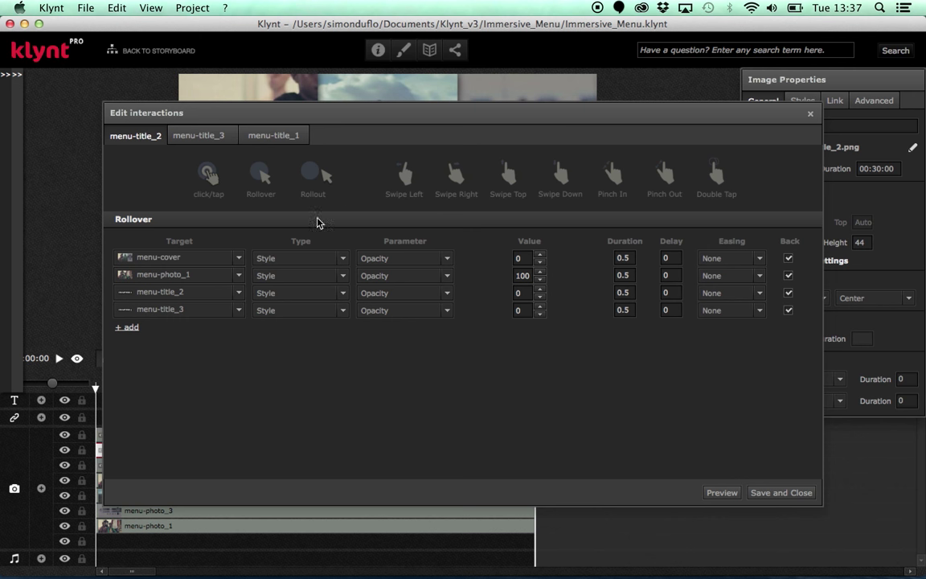
{"action": "left_click", "coordinate": [239, 276]}
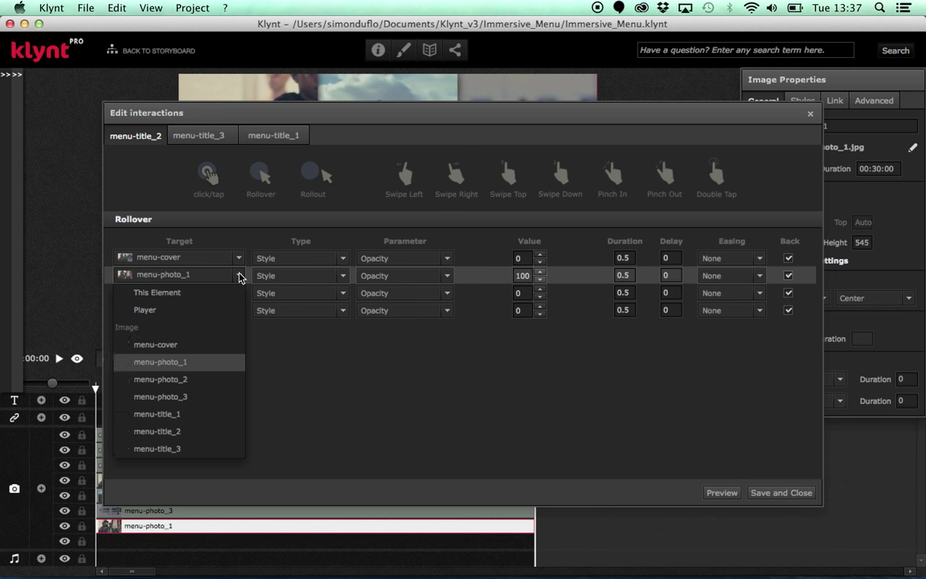
{"action": "left_click", "coordinate": [178, 381]}
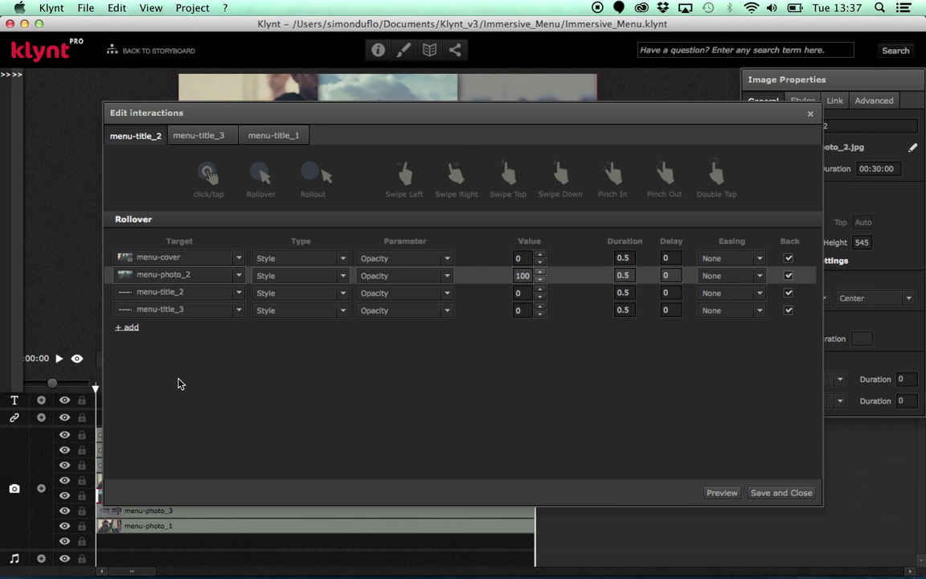
{"action": "left_click", "coordinate": [239, 293]}
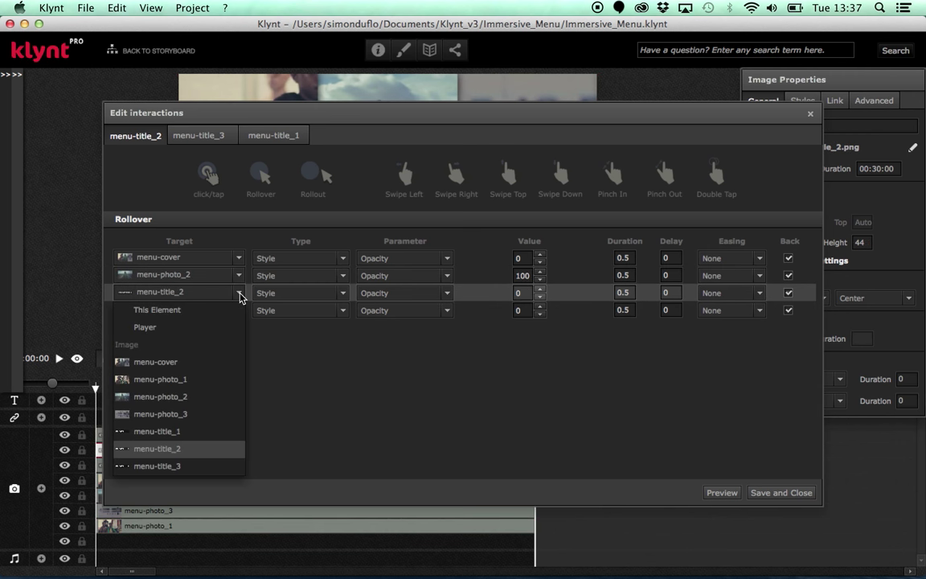
{"action": "left_click", "coordinate": [181, 432]}
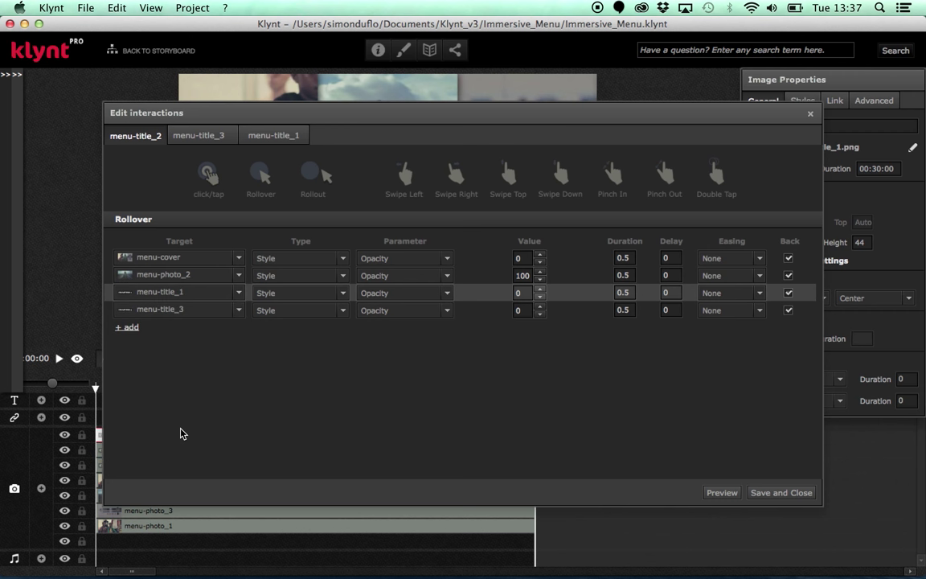
In the rollover interactions of menu-title_3, retarget the second action to menu-photo_3 and the fourth to menu-title_1
{"action": "left_click", "coordinate": [205, 137]}
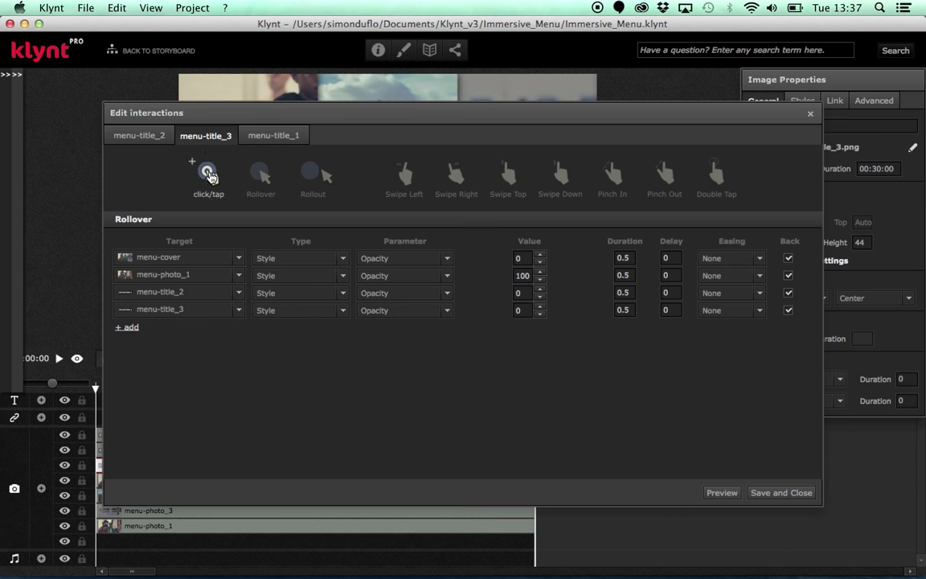
{"action": "left_click", "coordinate": [238, 277]}
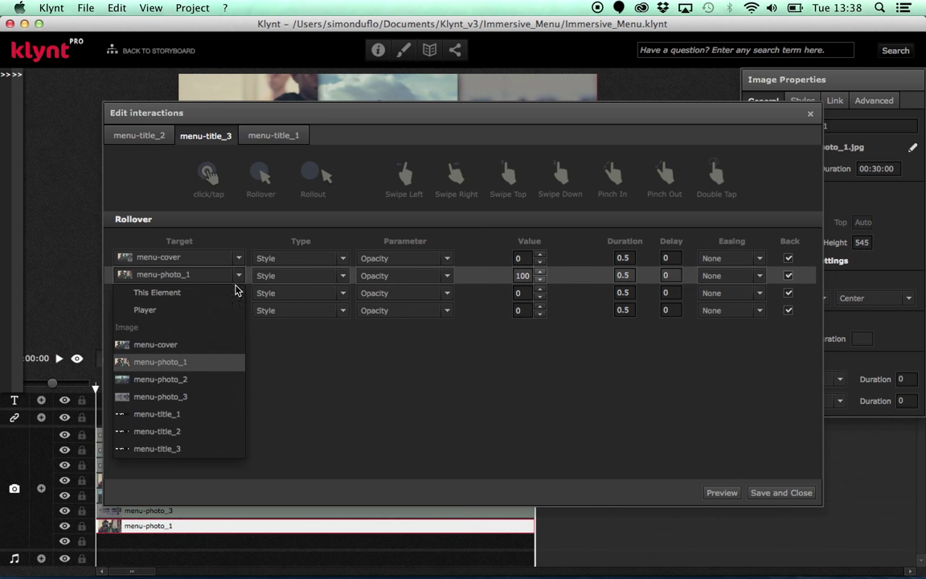
{"action": "left_click", "coordinate": [200, 402]}
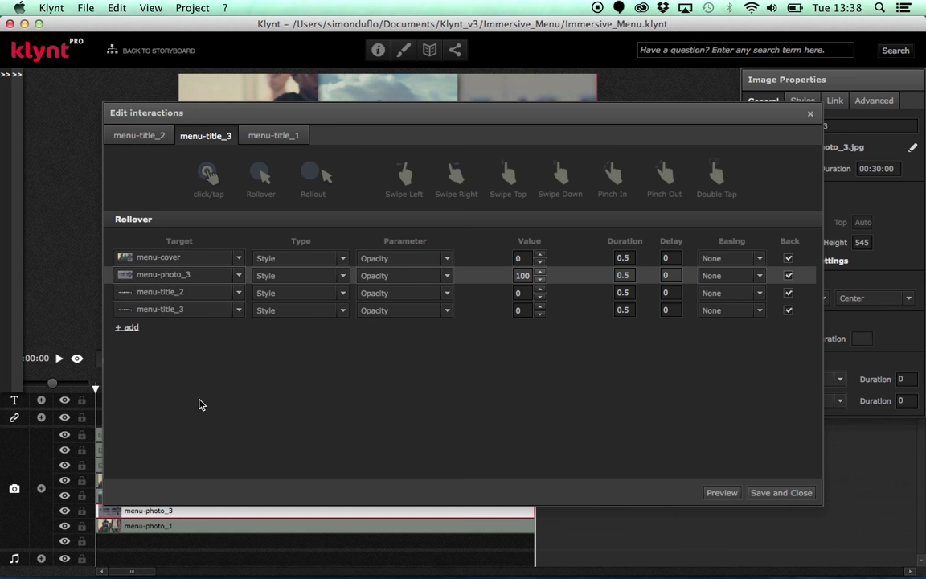
{"action": "left_click", "coordinate": [238, 312]}
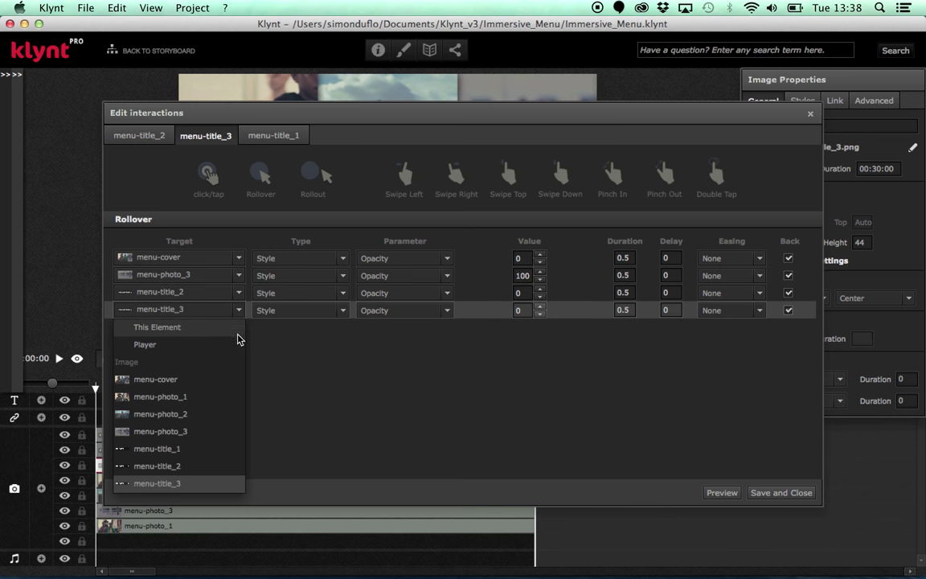
{"action": "left_click", "coordinate": [184, 449]}
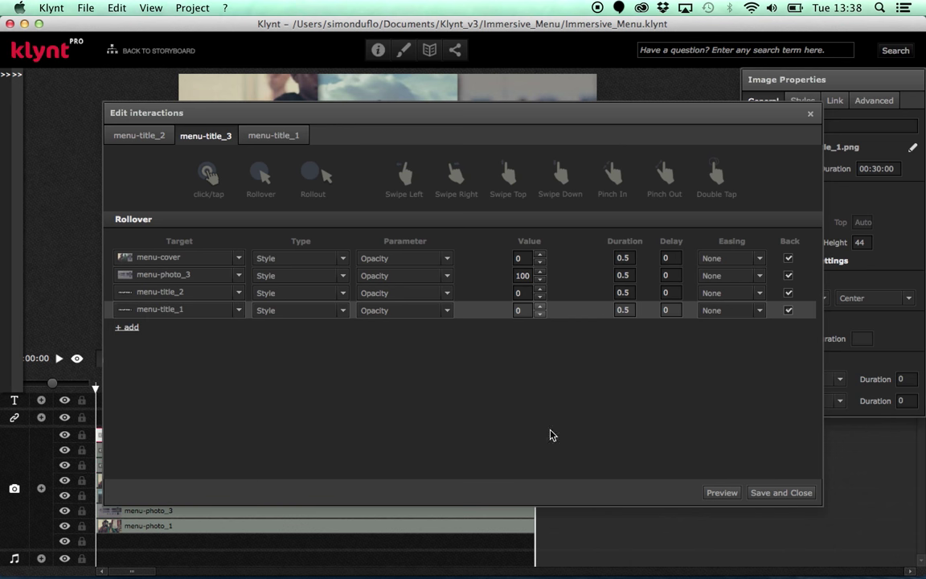
Preview the Chapter 2 and Chapter 3 rollover effects full screen in the browser, and save the interactions in Klynt
{"action": "left_click", "coordinate": [721, 493]}
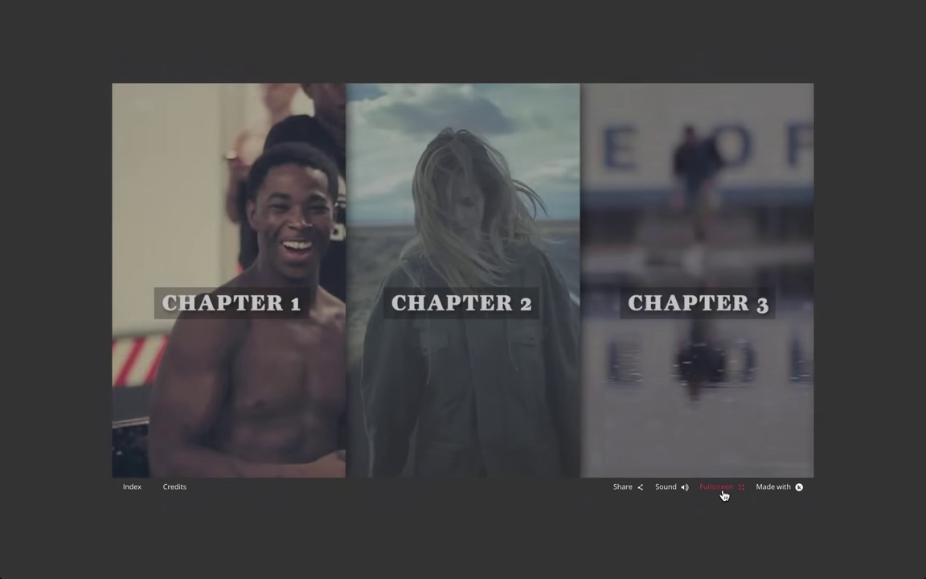
{"action": "left_click", "coordinate": [722, 487]}
{"action": "mouse_move", "coordinate": [458, 341]}
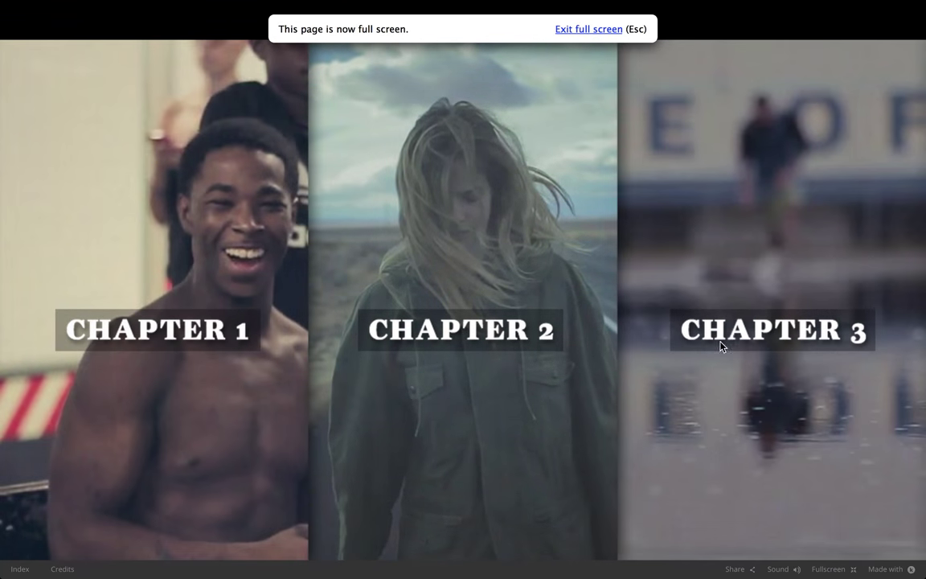
{"action": "mouse_move", "coordinate": [730, 337]}
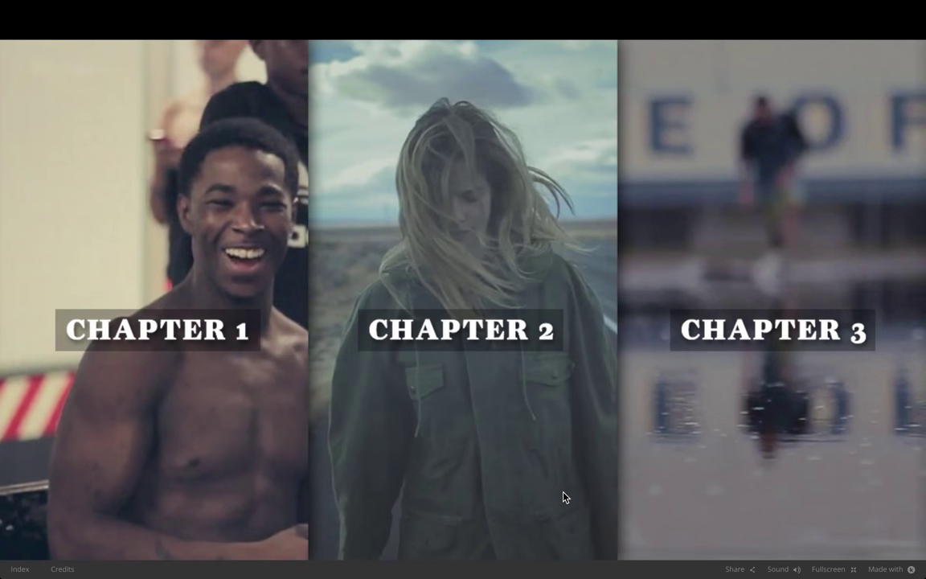
{"action": "key", "text": "super+Tab"}
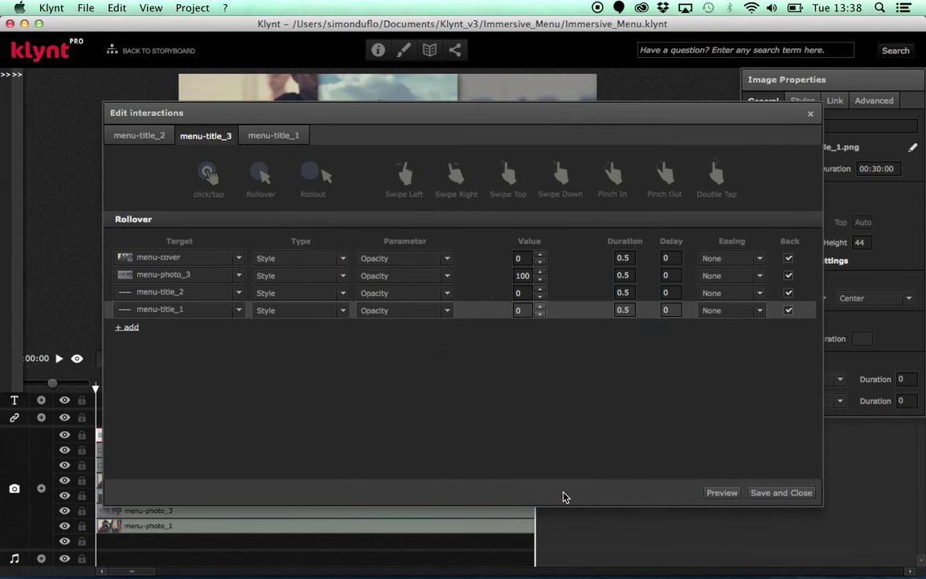
{"action": "left_click", "coordinate": [779, 492]}
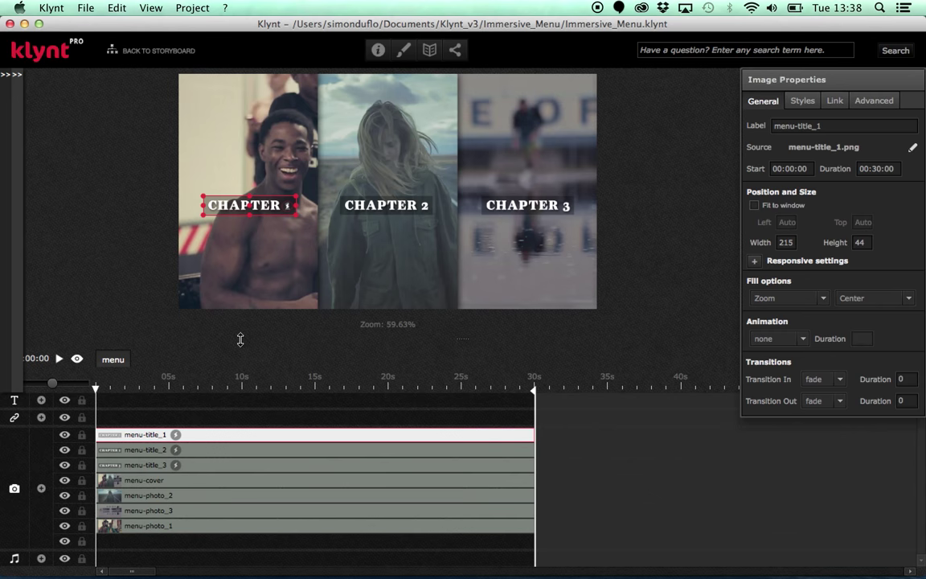
Return to the storyboard and import chapter1.mp4, chapter2.mp4 and chapter3.mp4 from the KLYNT 3 folder in Finder
{"action": "left_click", "coordinate": [166, 51]}
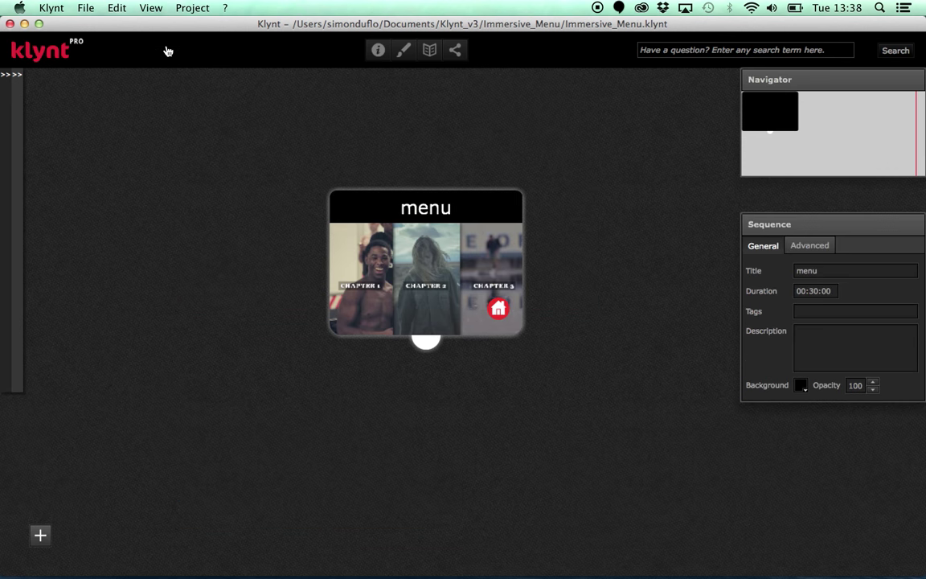
{"action": "key", "text": "super+Tab"}
{"action": "key", "text": "super+Tab"}
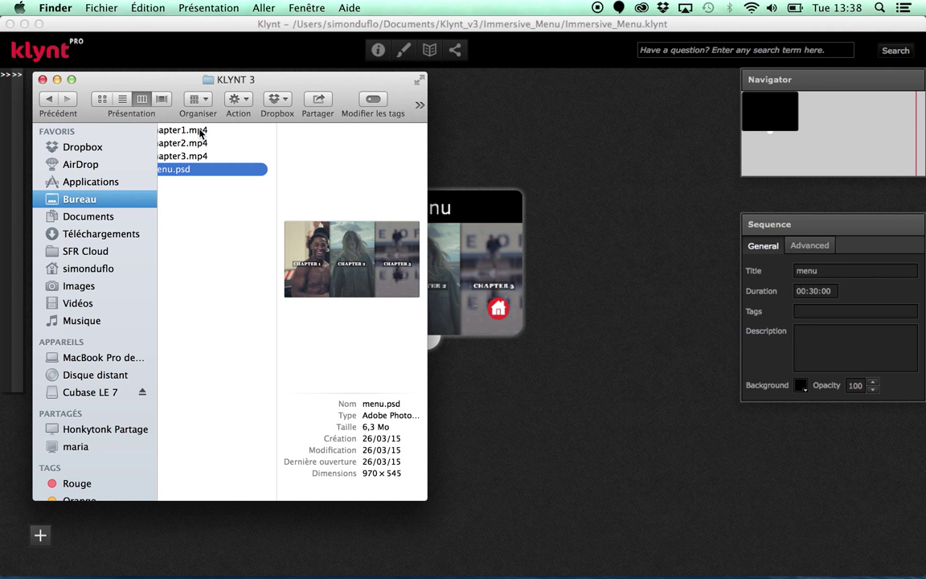
{"action": "left_click", "coordinate": [201, 133]}
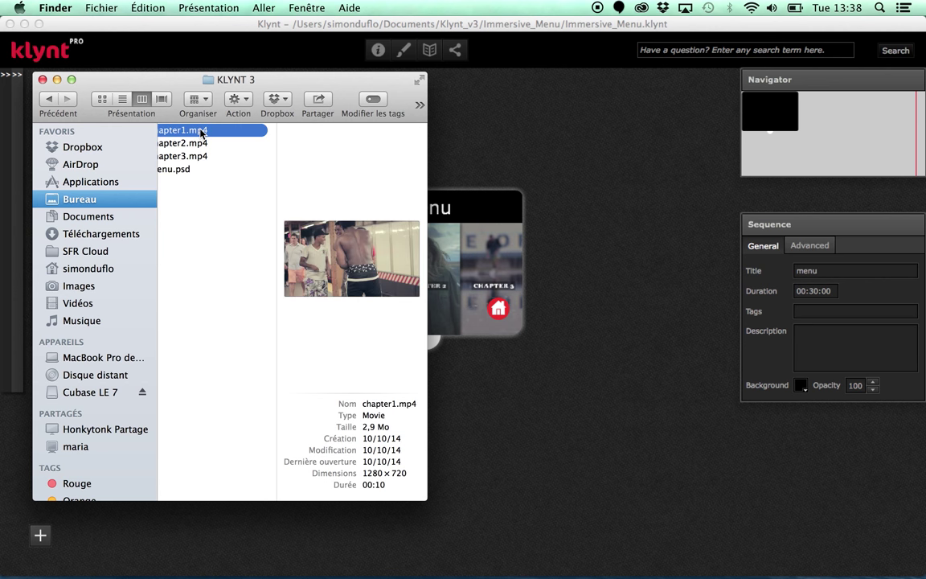
{"action": "left_click", "coordinate": [201, 155], "text": "shift"}
{"action": "left_click_drag", "start_coordinate": [185, 153], "coordinate": [510, 442]}
{"action": "left_click", "coordinate": [544, 395]}
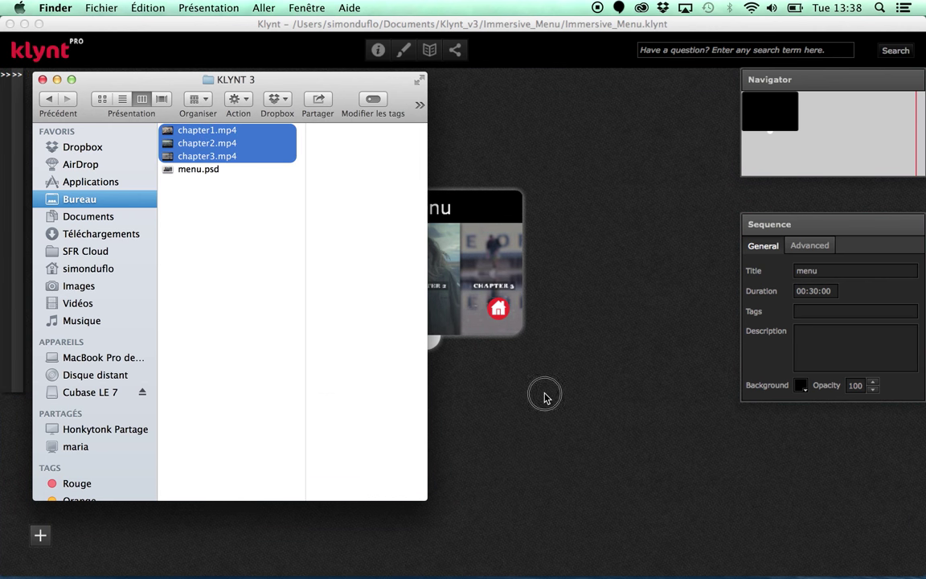
Move the menu sequence up in the storyboard and place the three chapter sequences in a row beneath it
{"action": "left_click_drag", "start_coordinate": [446, 224], "coordinate": [428, 151]}
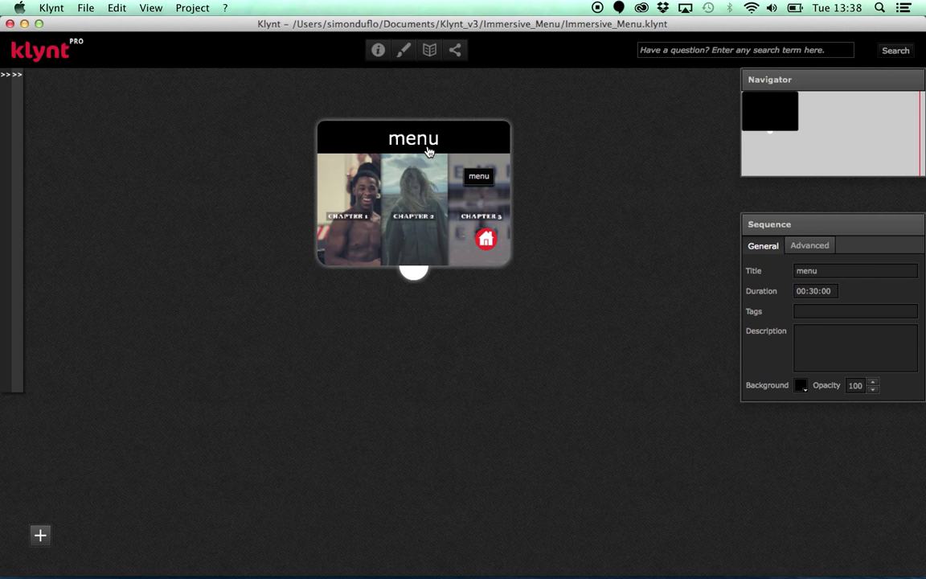
{"action": "left_click", "coordinate": [483, 406]}
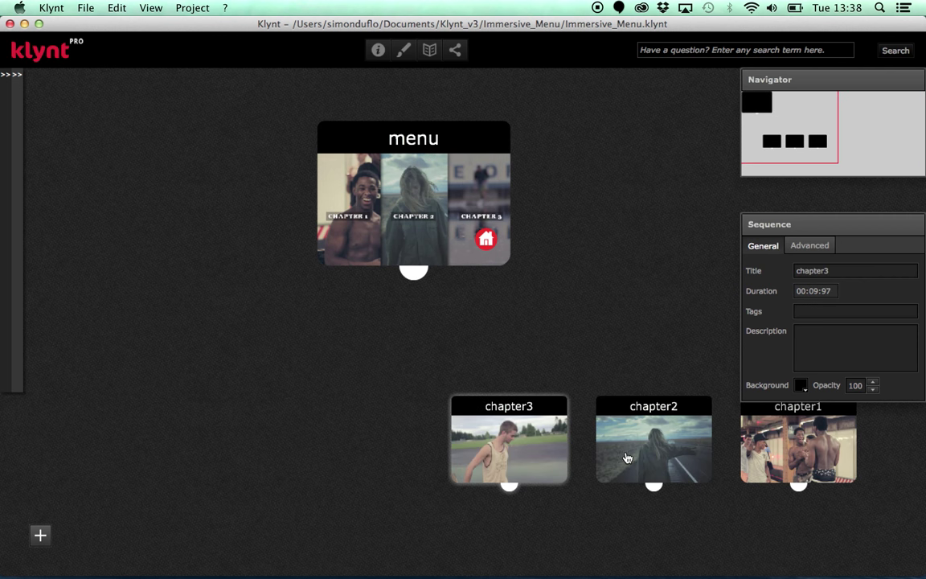
{"action": "left_click_drag", "start_coordinate": [486, 453], "coordinate": [227, 379]}
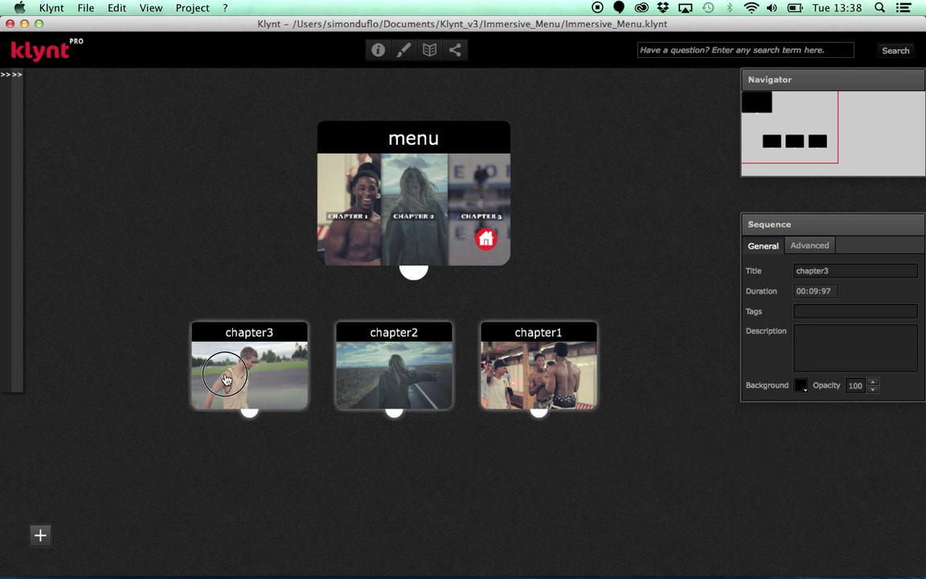
Open the menu sequence and link menu-title_1 to the chapter1 sequence
{"action": "left_click", "coordinate": [393, 190]}
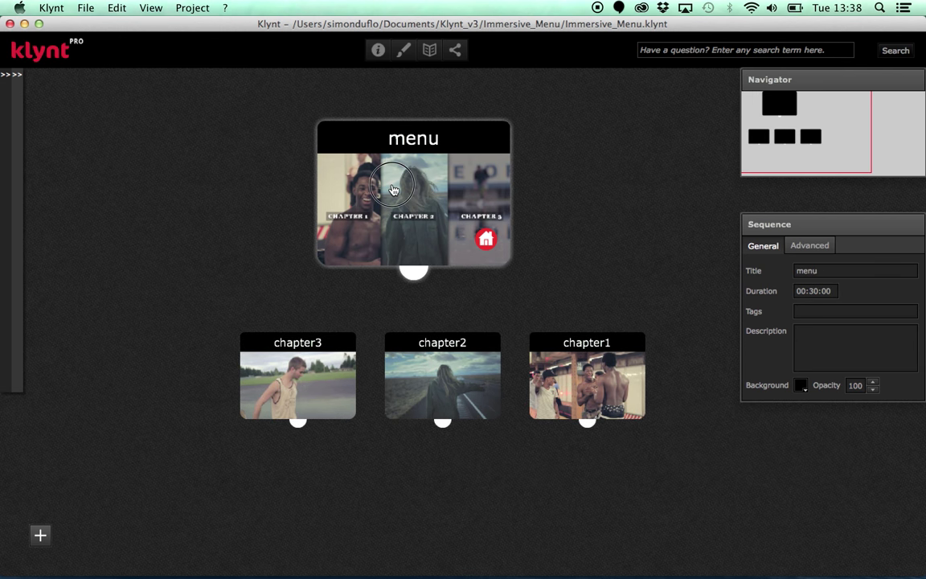
{"action": "double_click", "coordinate": [393, 189]}
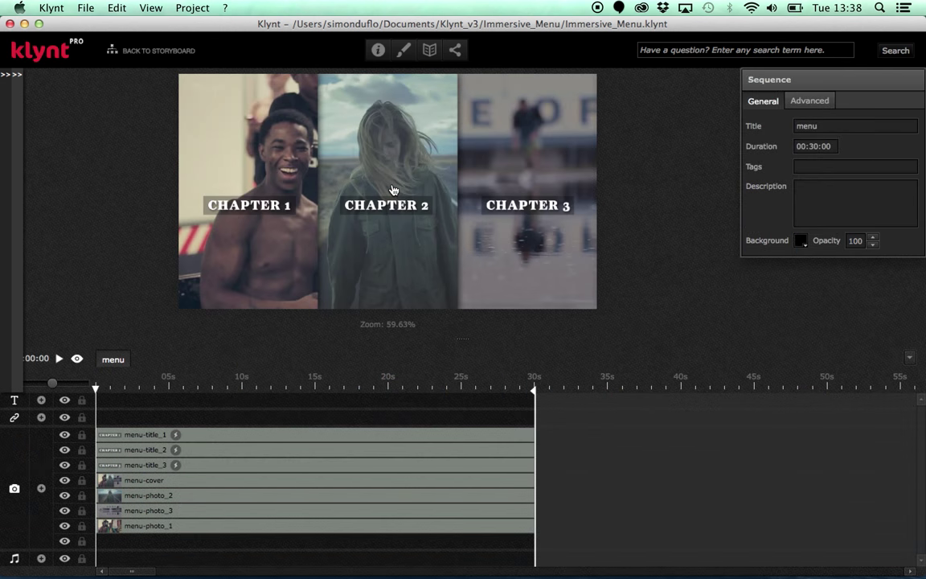
{"action": "left_click", "coordinate": [247, 209]}
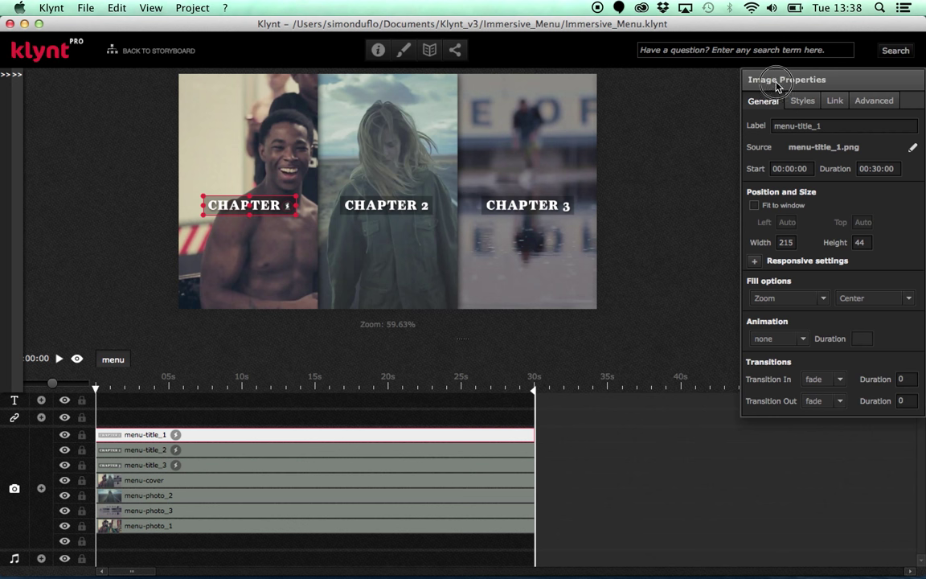
{"action": "left_click_drag", "start_coordinate": [698, 79], "coordinate": [613, 85]}
{"action": "left_click", "coordinate": [754, 108]}
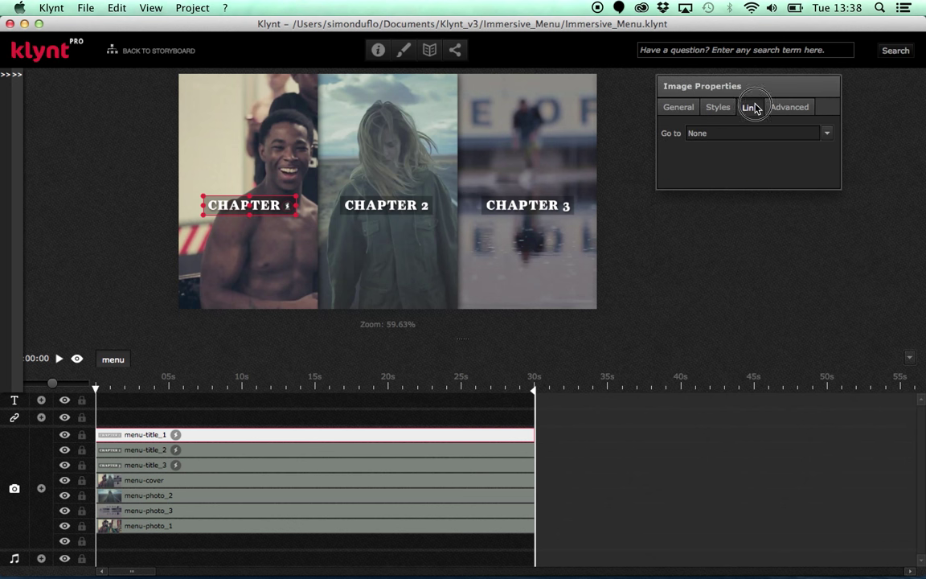
{"action": "left_click", "coordinate": [827, 133]}
{"action": "left_click", "coordinate": [817, 162]}
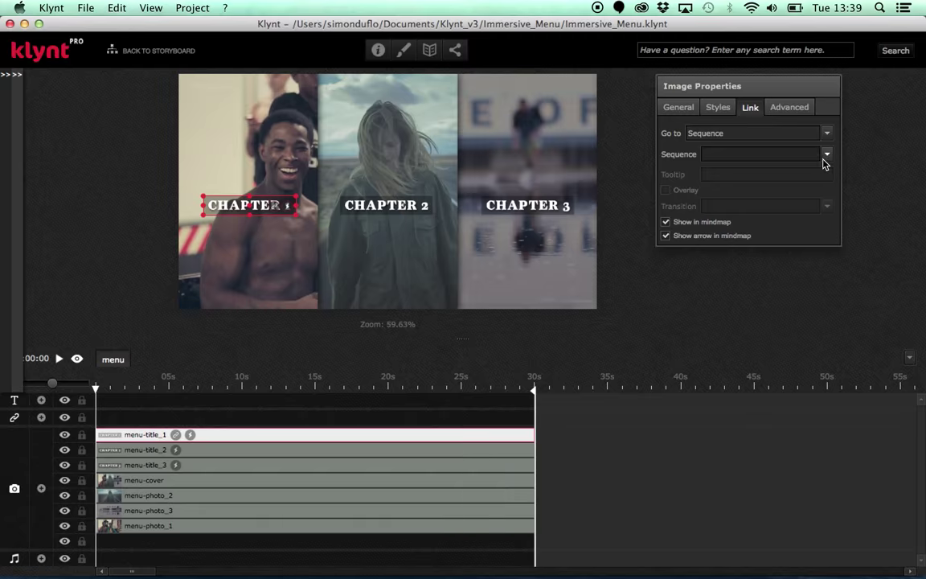
{"action": "left_click", "coordinate": [827, 155]}
{"action": "left_click", "coordinate": [812, 168]}
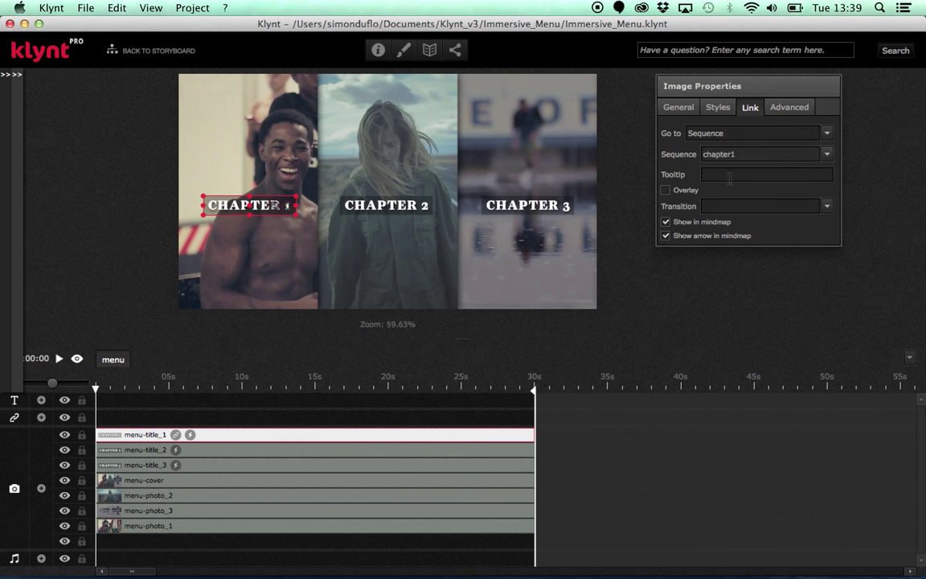
Make the link of menu-title_1 open as an Overlay with a Fade transition
{"action": "left_click", "coordinate": [667, 190]}
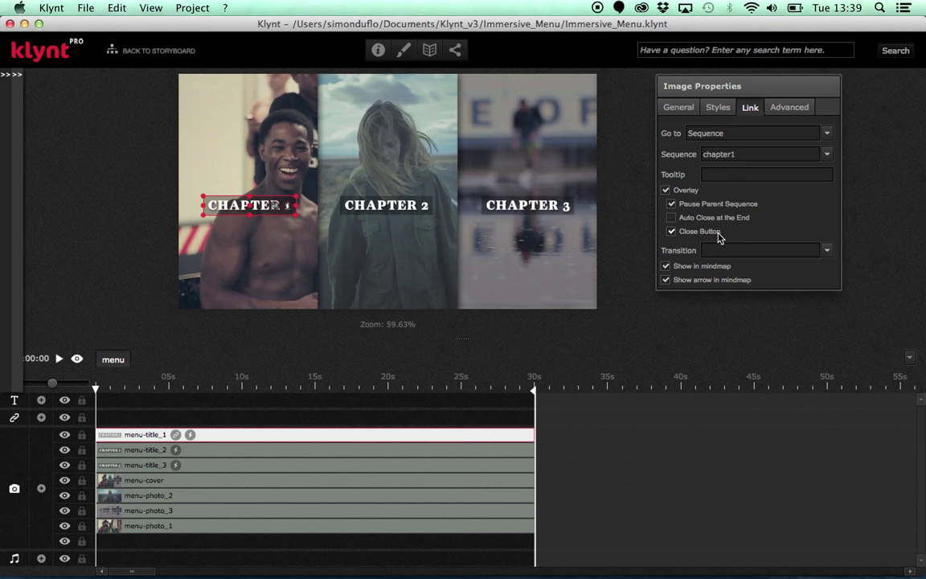
{"action": "left_click", "coordinate": [826, 250]}
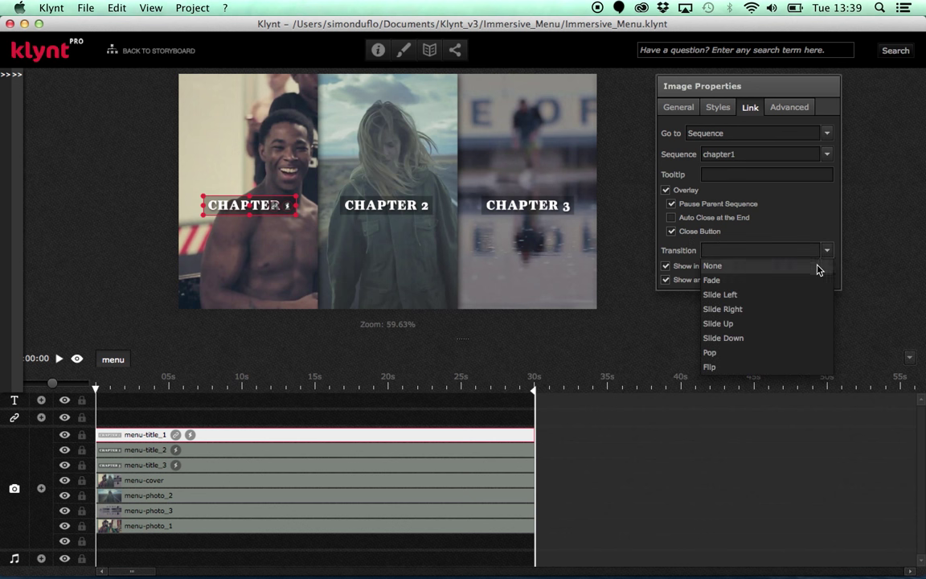
{"action": "left_click", "coordinate": [812, 279]}
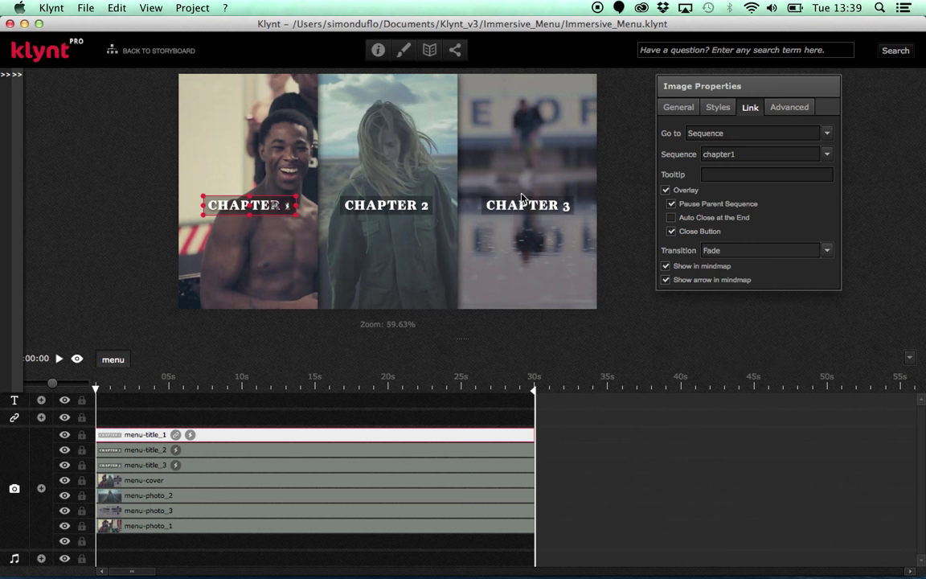
Link menu-title_2 to the chapter2 sequence
{"action": "left_click", "coordinate": [386, 205]}
{"action": "left_click", "coordinate": [827, 170]}
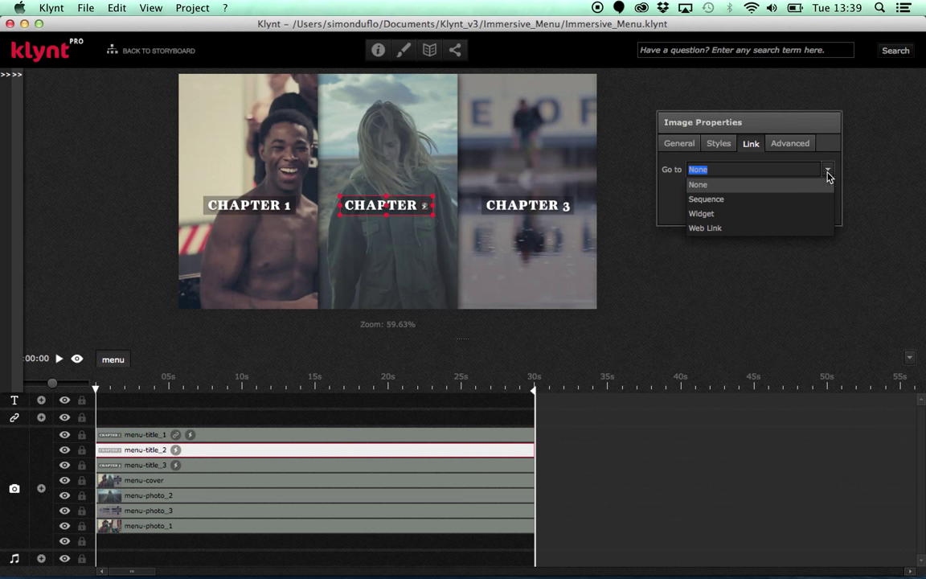
{"action": "left_click", "coordinate": [795, 200]}
{"action": "left_click", "coordinate": [824, 190]}
{"action": "left_click", "coordinate": [802, 219]}
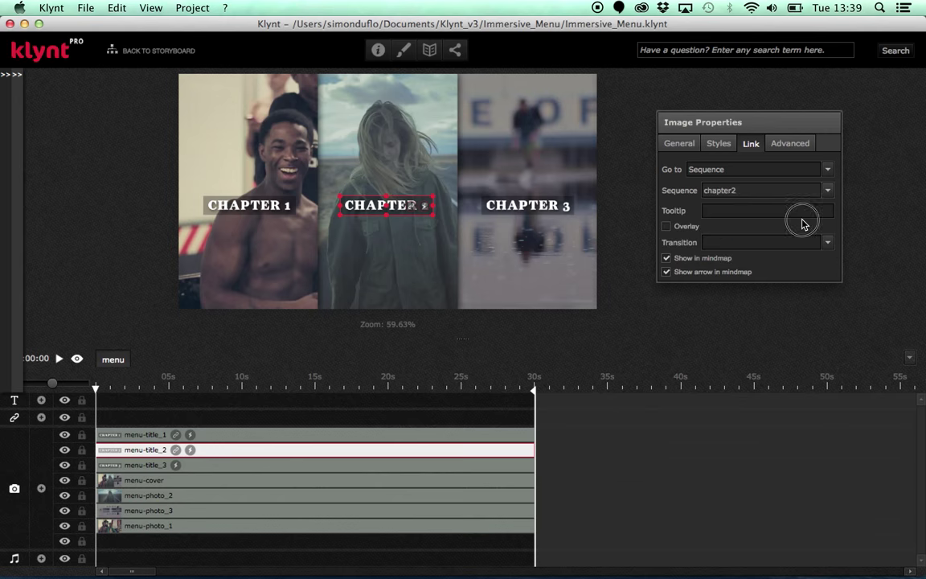
Make the link of menu-title_2 open as an Overlay with a Fade transition
{"action": "left_click", "coordinate": [666, 227]}
{"action": "left_click", "coordinate": [827, 286]}
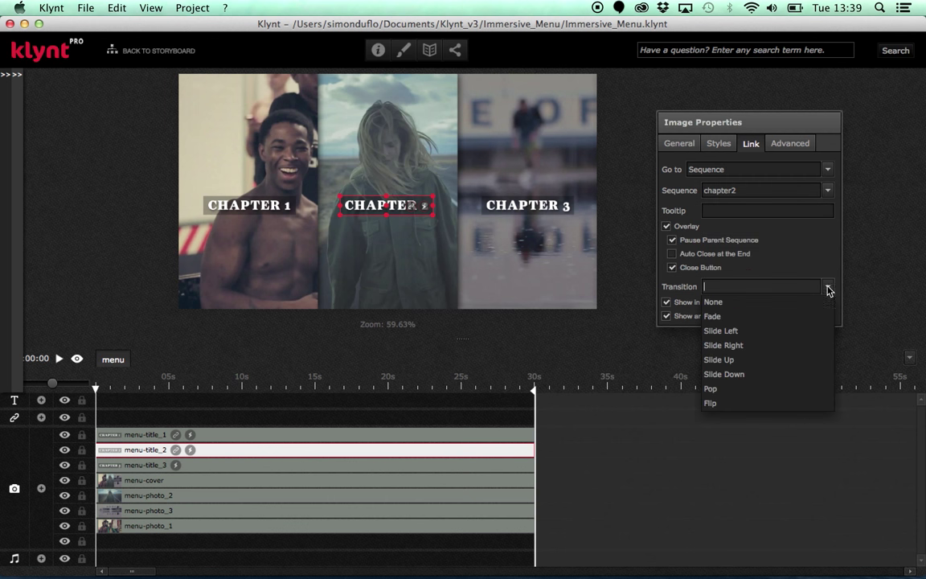
{"action": "left_click", "coordinate": [792, 316]}
Link menu-title_3 to the chapter3 sequence
{"action": "left_click", "coordinate": [489, 193]}
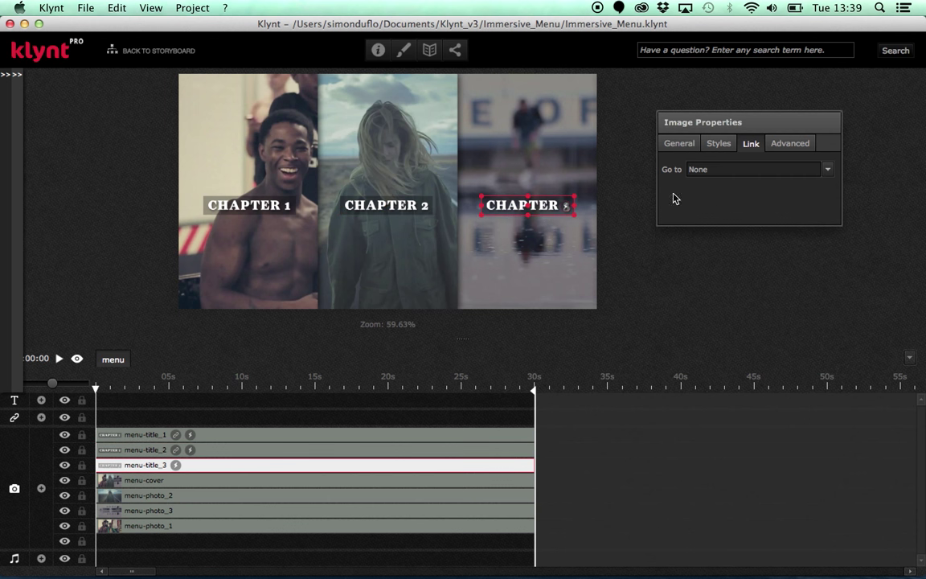
{"action": "left_click", "coordinate": [826, 169]}
{"action": "left_click", "coordinate": [808, 198]}
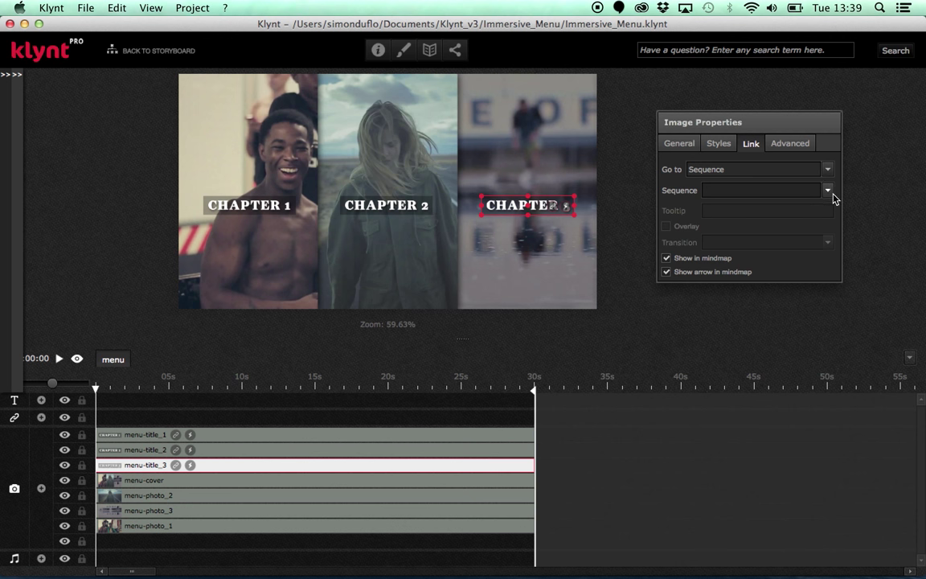
{"action": "left_click", "coordinate": [828, 191]}
{"action": "left_click", "coordinate": [792, 234]}
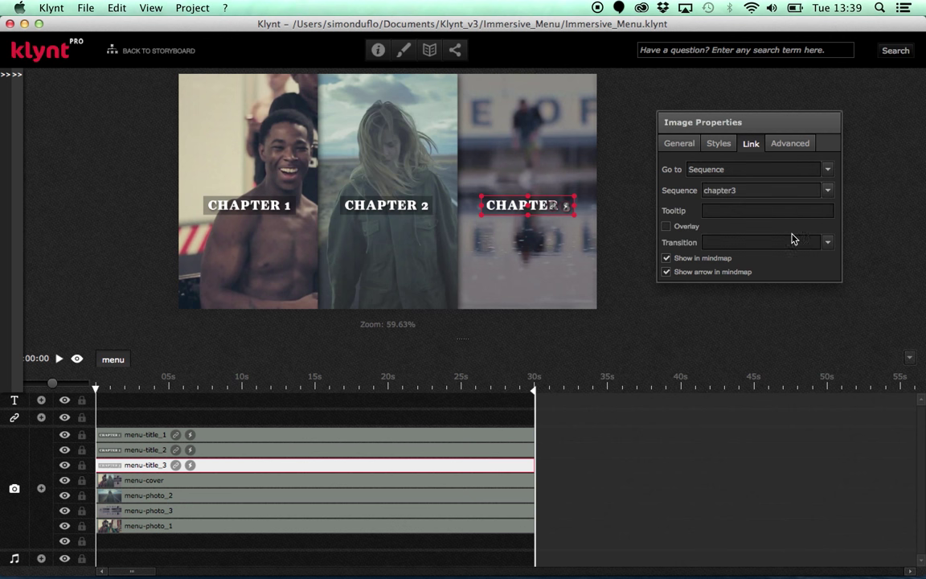
Make the link of menu-title_3 open as an Overlay with a Fade transition
{"action": "left_click", "coordinate": [665, 226]}
{"action": "left_click", "coordinate": [826, 285]}
{"action": "left_click", "coordinate": [807, 314]}
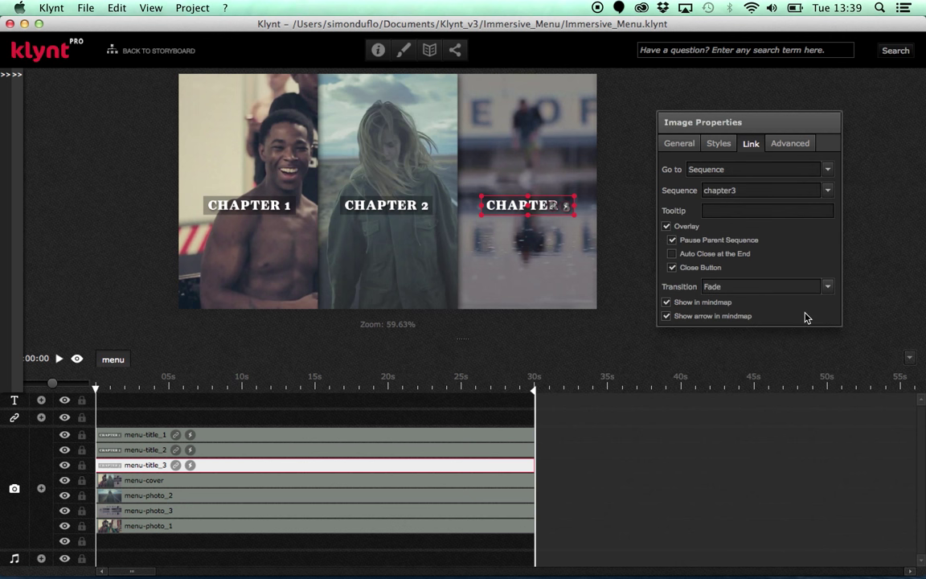
Preview the menu sequence in full screen and follow the Chapter 1 title's link
{"action": "left_click", "coordinate": [77, 361]}
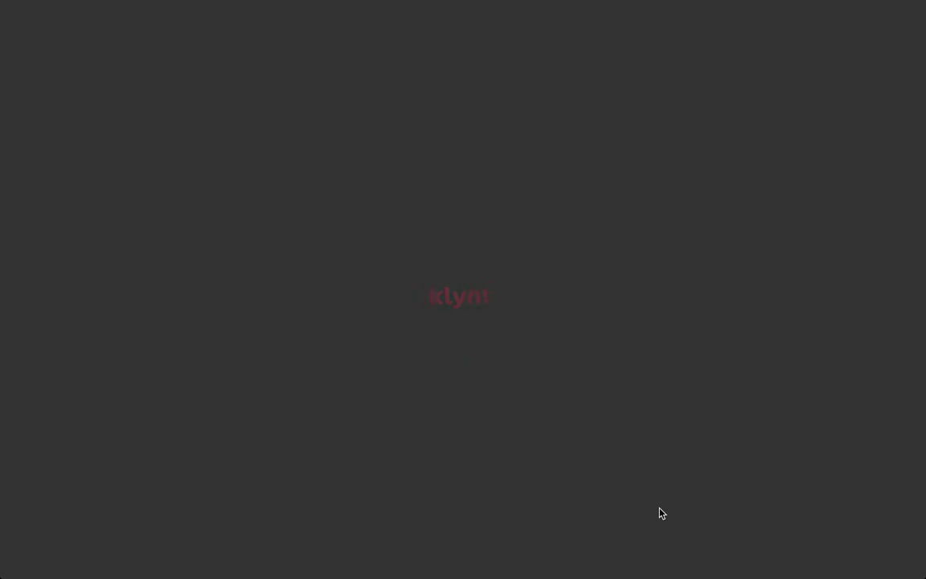
{"action": "left_click", "coordinate": [742, 490]}
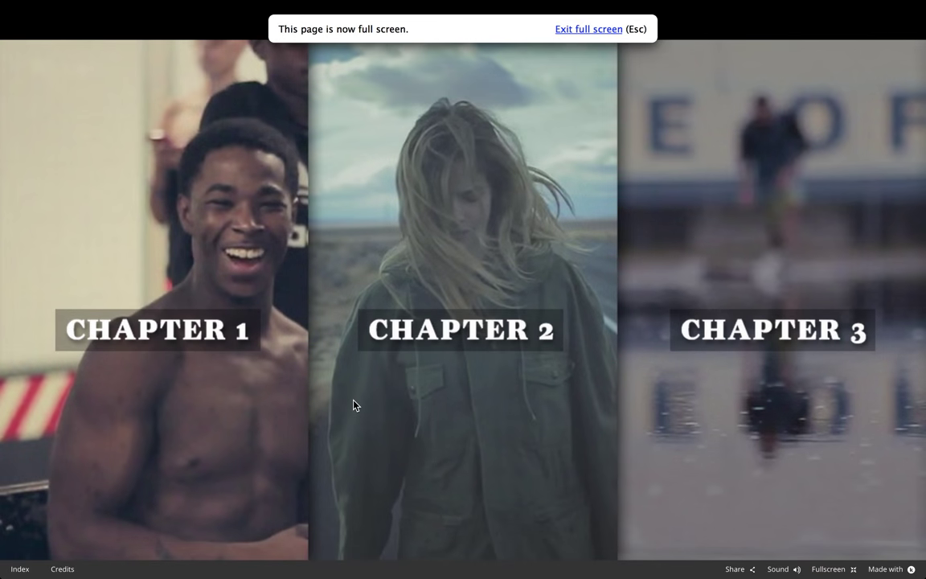
{"action": "left_click", "coordinate": [206, 340]}
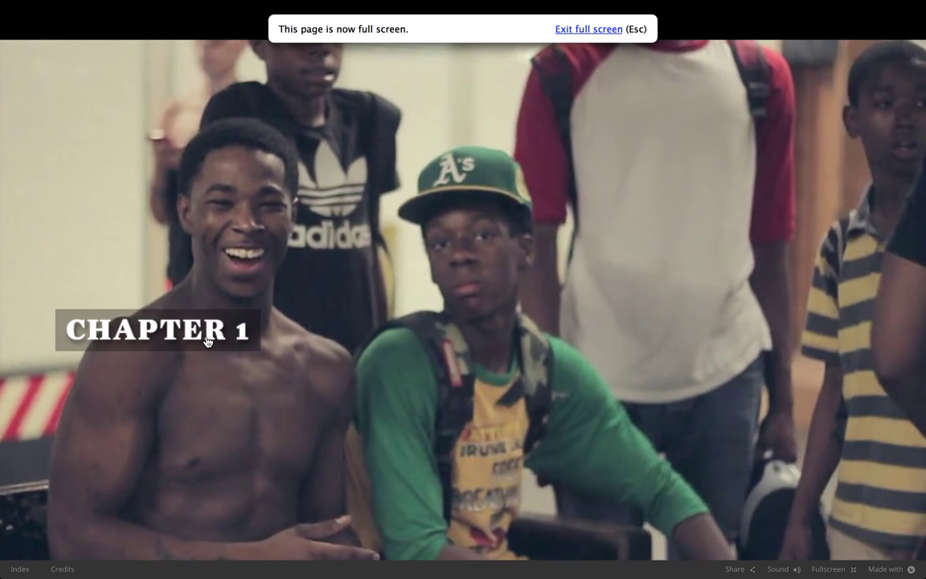